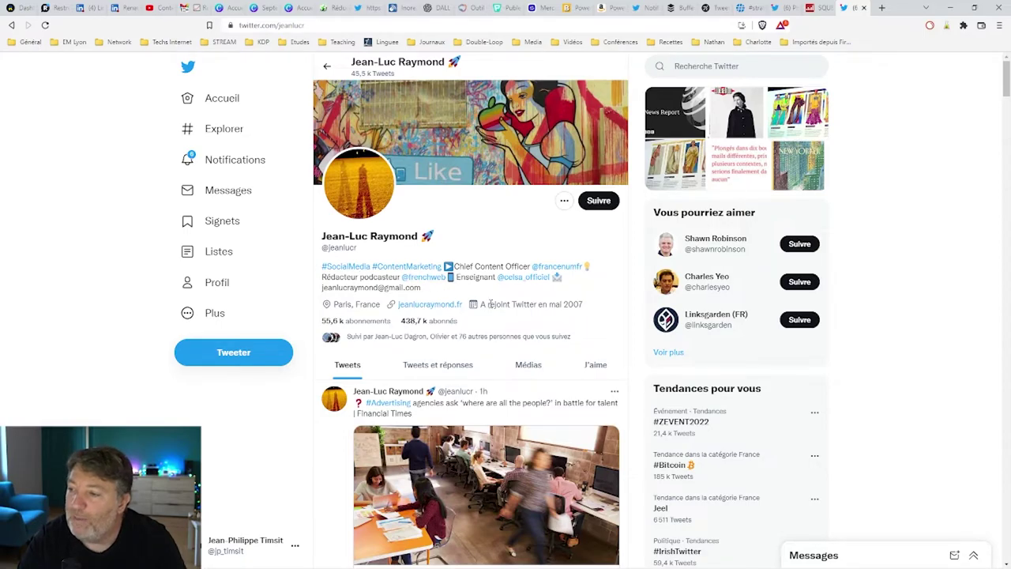
Step: Look over the open Twitter profile's bio and most recent tweets
scroll(494, 305, down, 1)
scroll(493, 305, down, 4)
scroll(496, 319, up, 1)
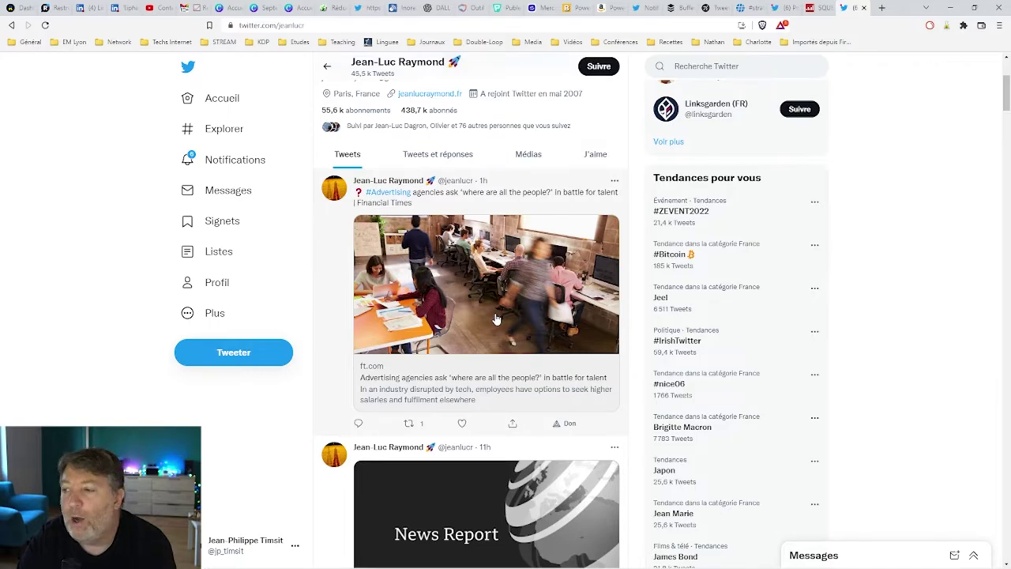
scroll(496, 319, up, 2)
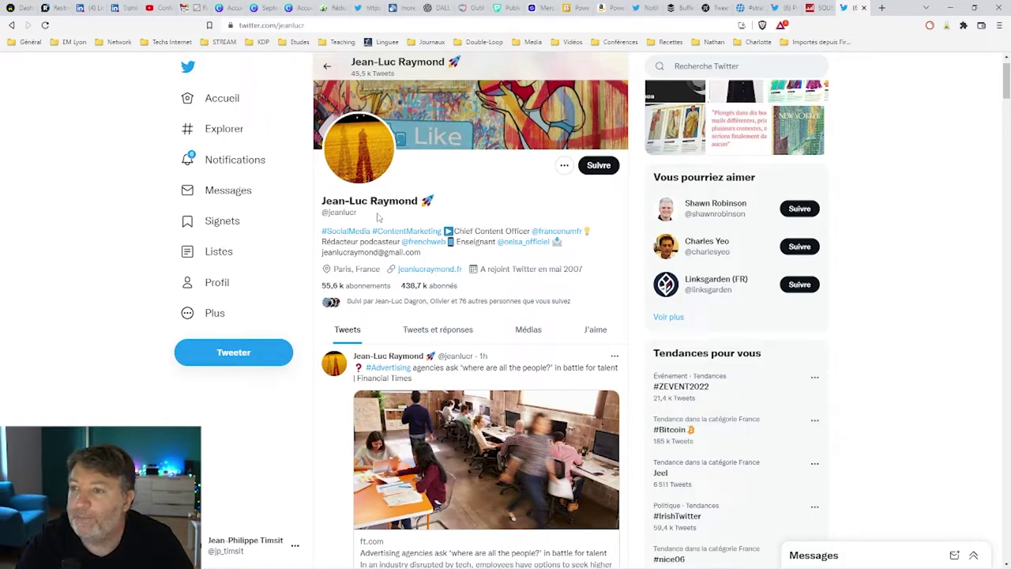
Step: Switch to the LinkedIn live video and read through its latest comments
click(90, 8)
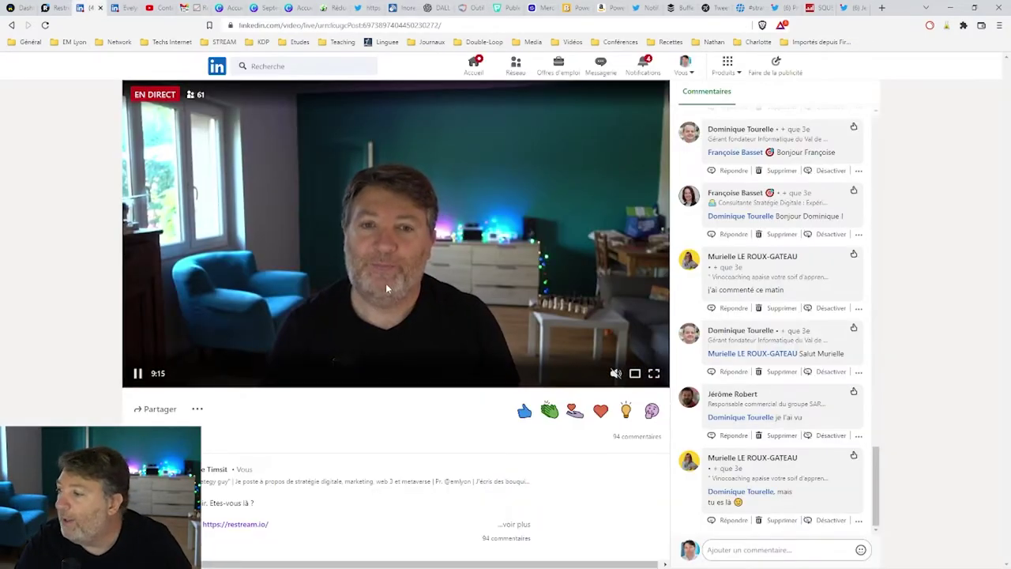
scroll(778, 364, up, 5)
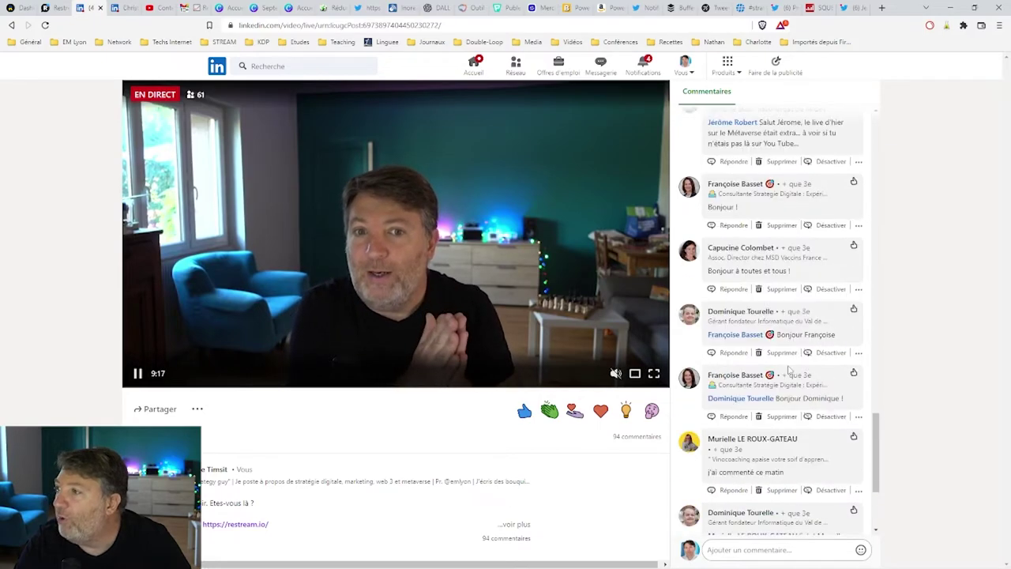
scroll(778, 363, down, 6)
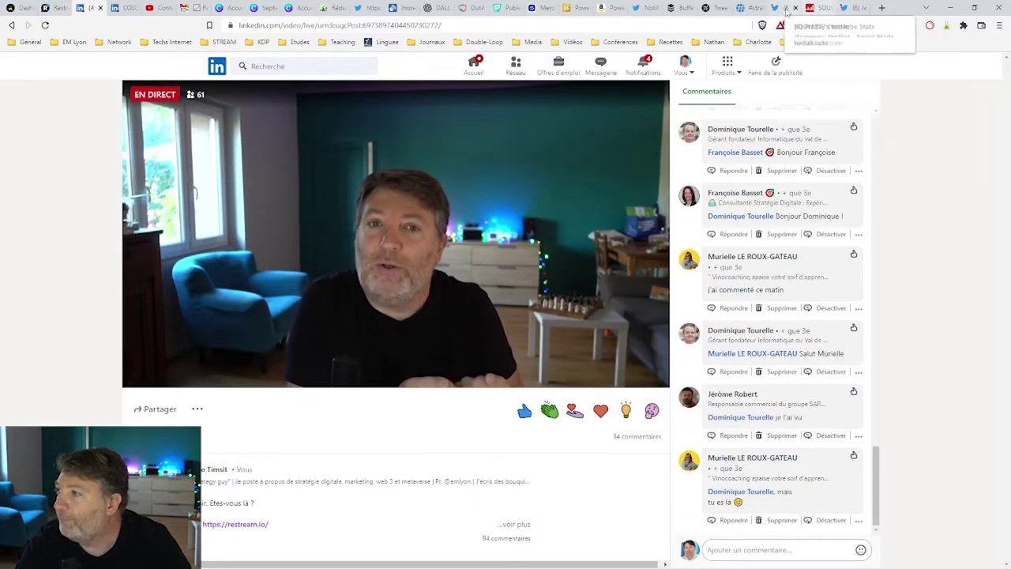
Step: Switch to Buffer, view the weekly publishing calendar and open the Stratégie Digitale channel's queue
click(752, 10)
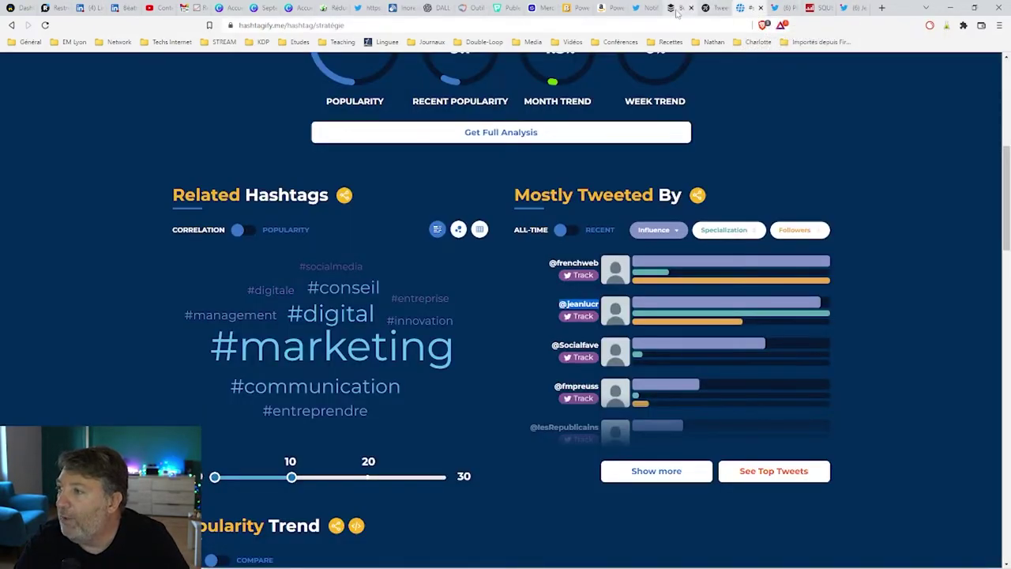
click(677, 7)
mouse_move(416, 296)
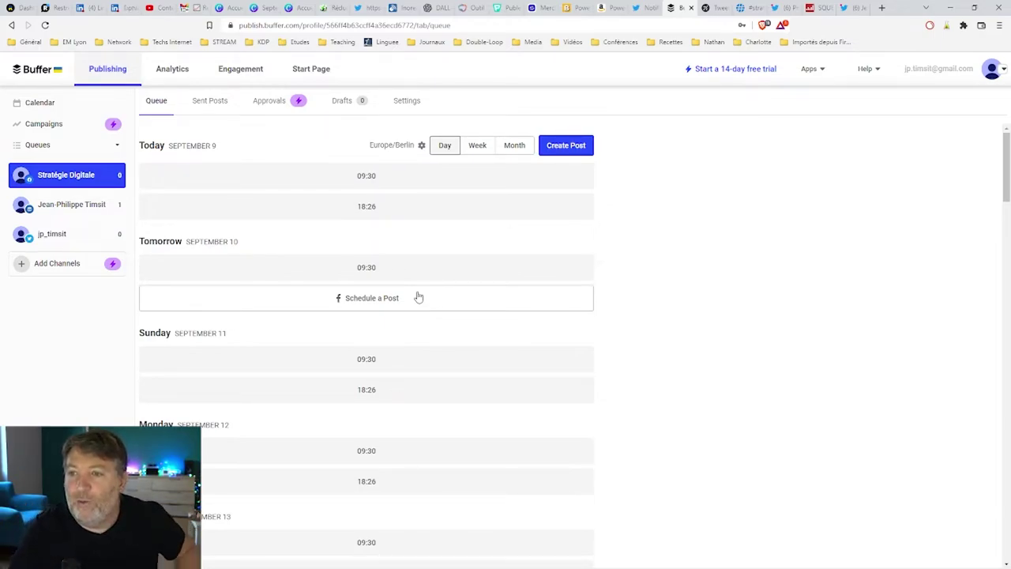
click(47, 103)
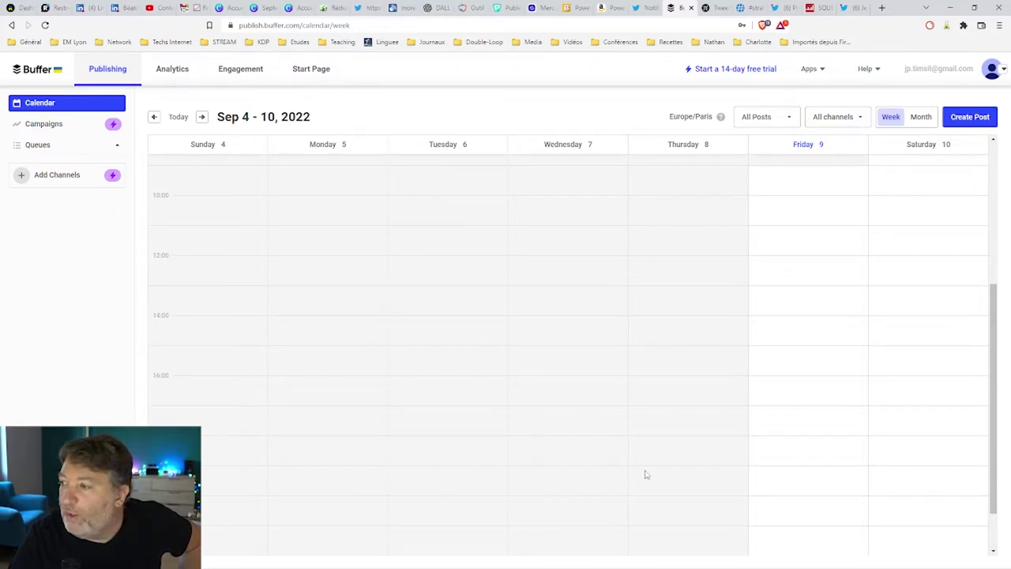
click(56, 149)
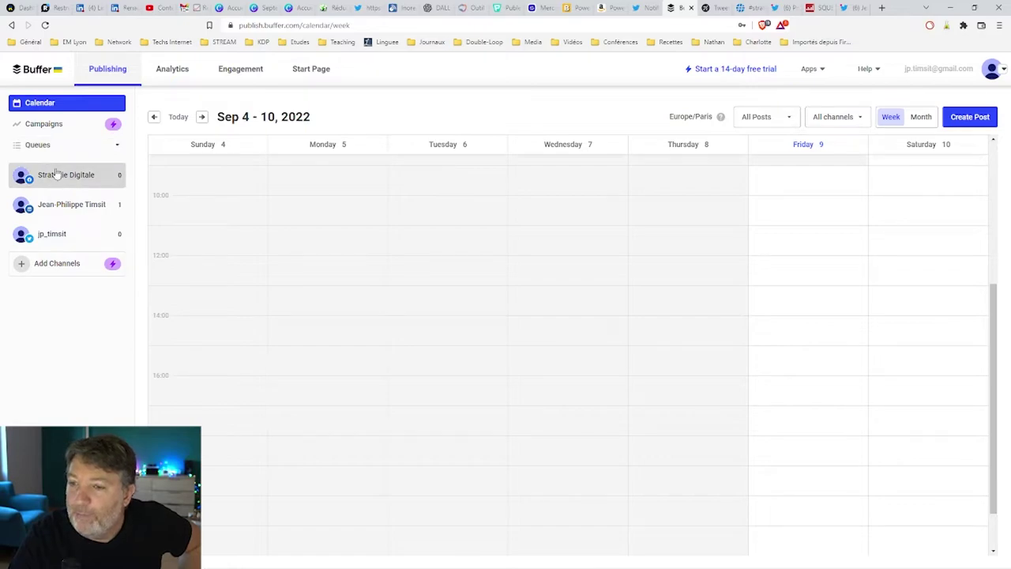
click(58, 177)
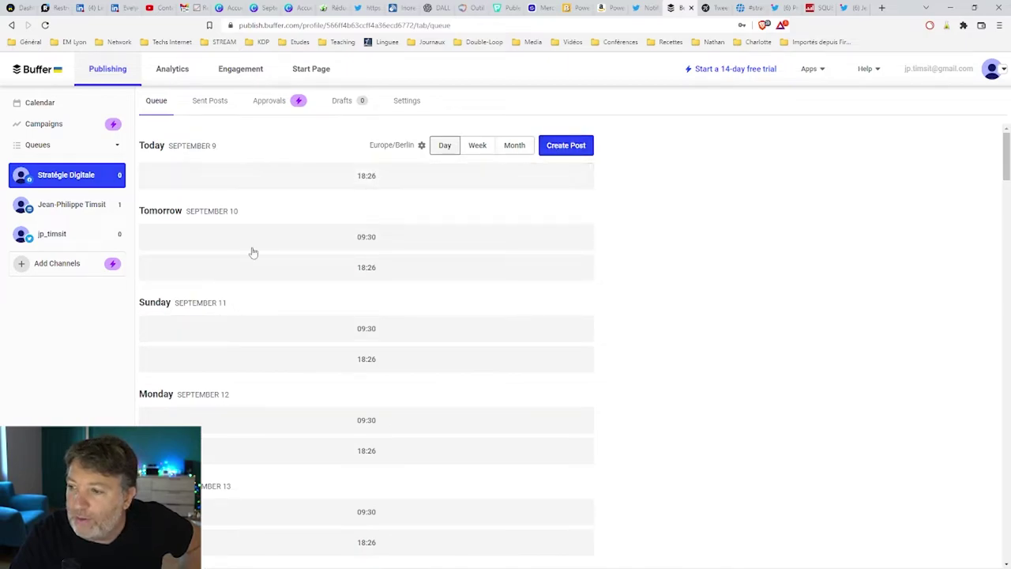
Step: Start a post customized separately for Twitter, Facebook and LinkedIn, and close it without writing anything
click(556, 152)
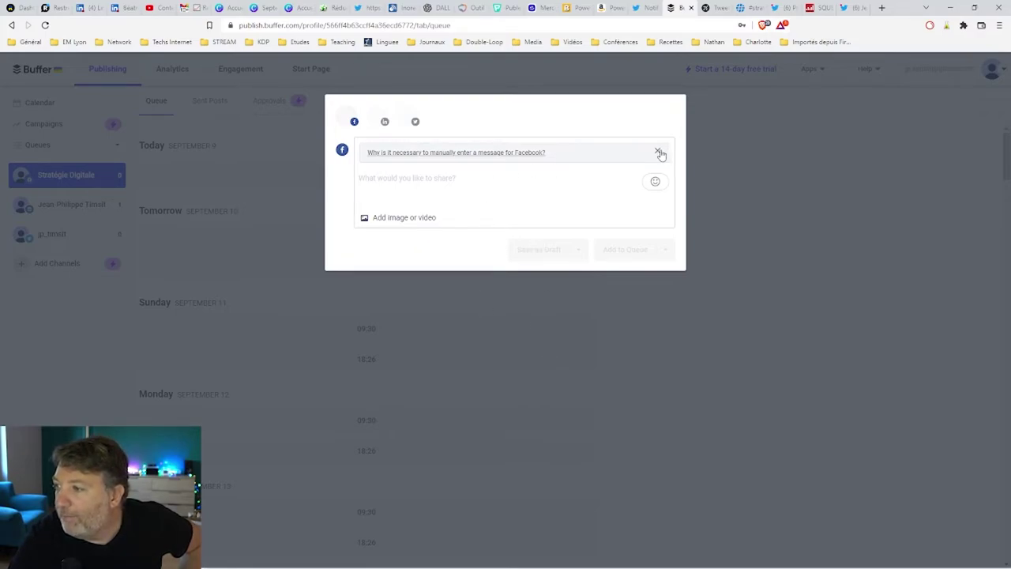
click(414, 124)
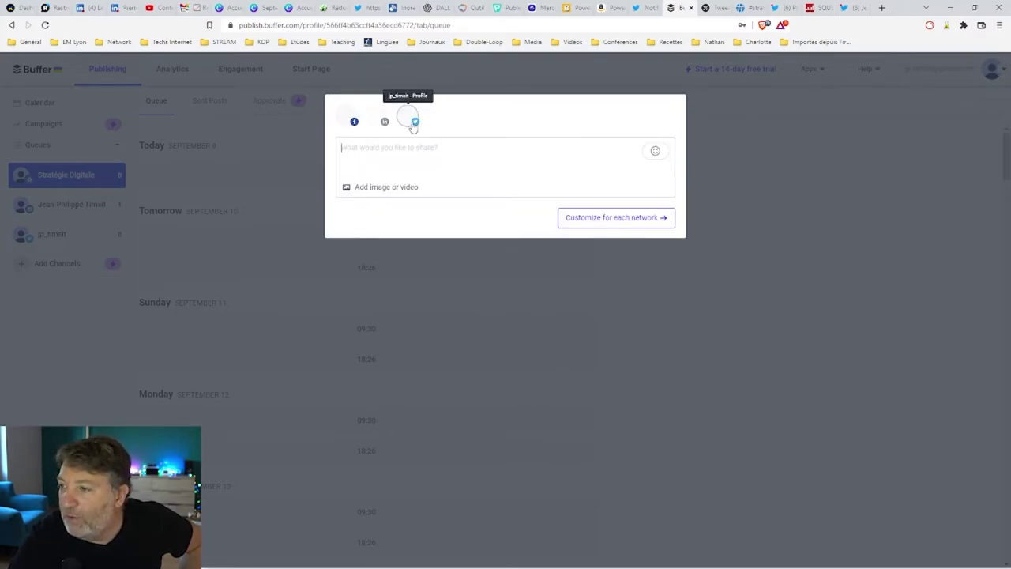
click(614, 221)
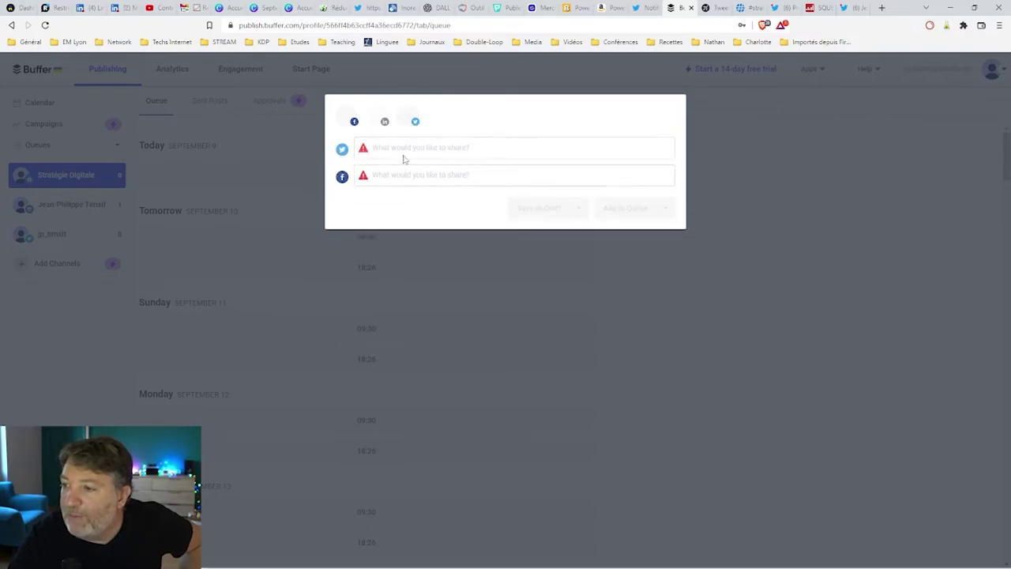
click(384, 122)
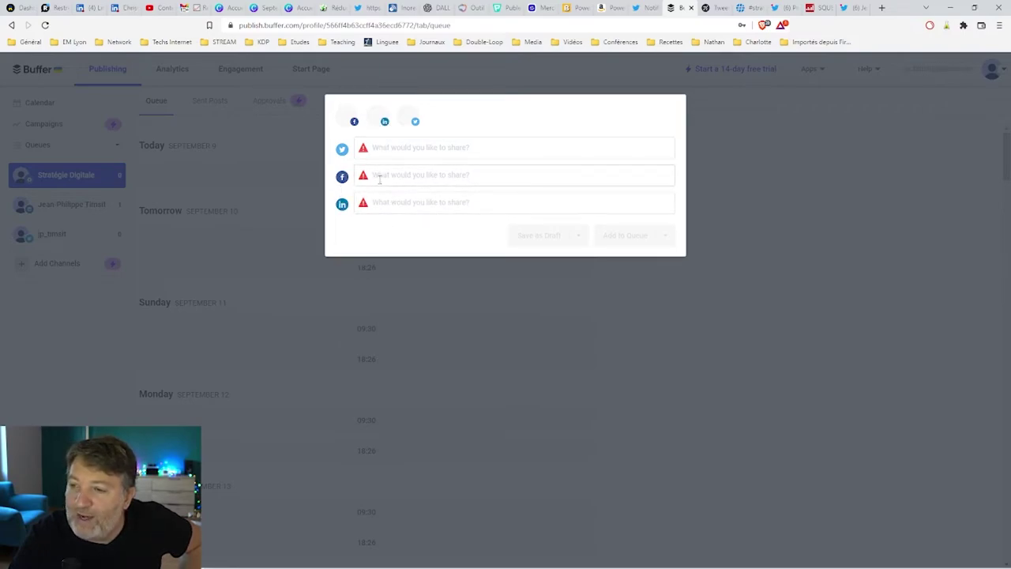
click(95, 339)
click(605, 158)
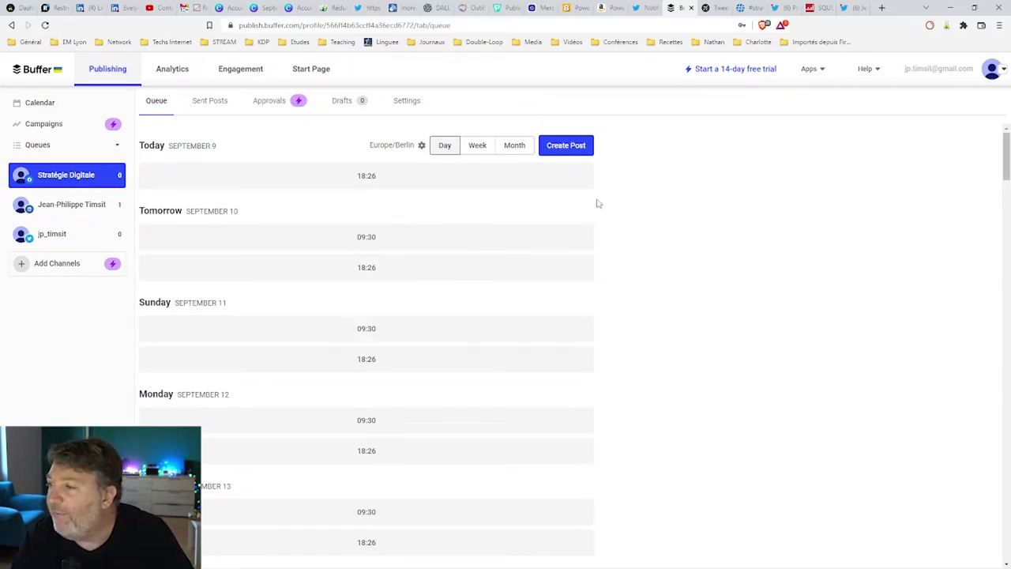
Step: View the Campaigns page and return to the Stratégie Digitale queue
click(119, 147)
click(119, 147)
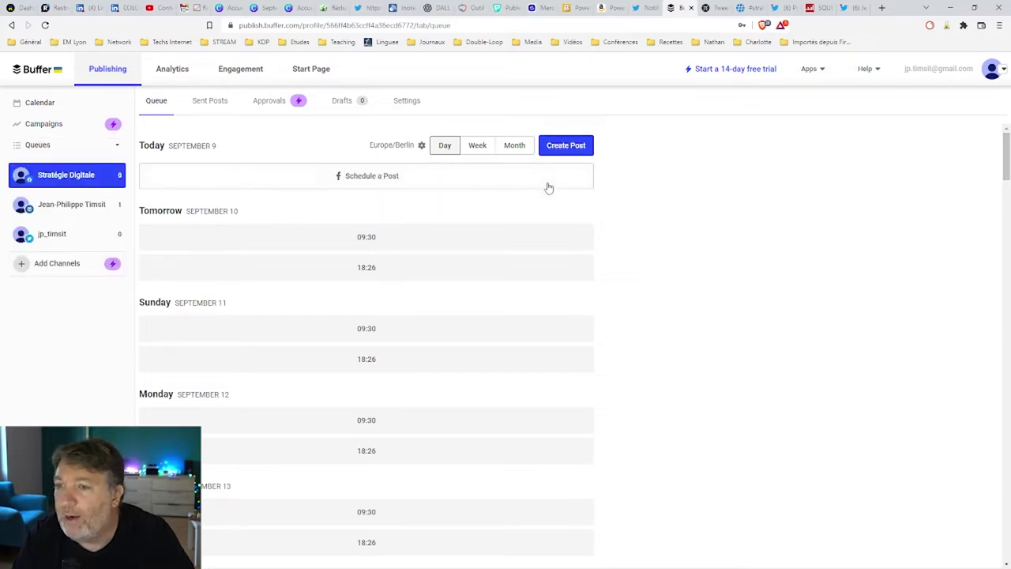
click(67, 132)
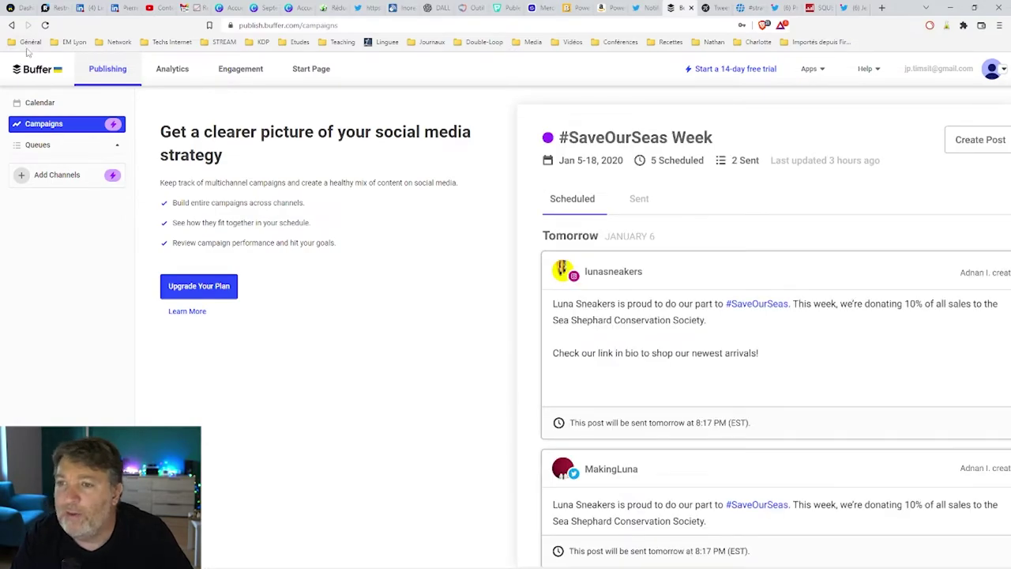
click(11, 25)
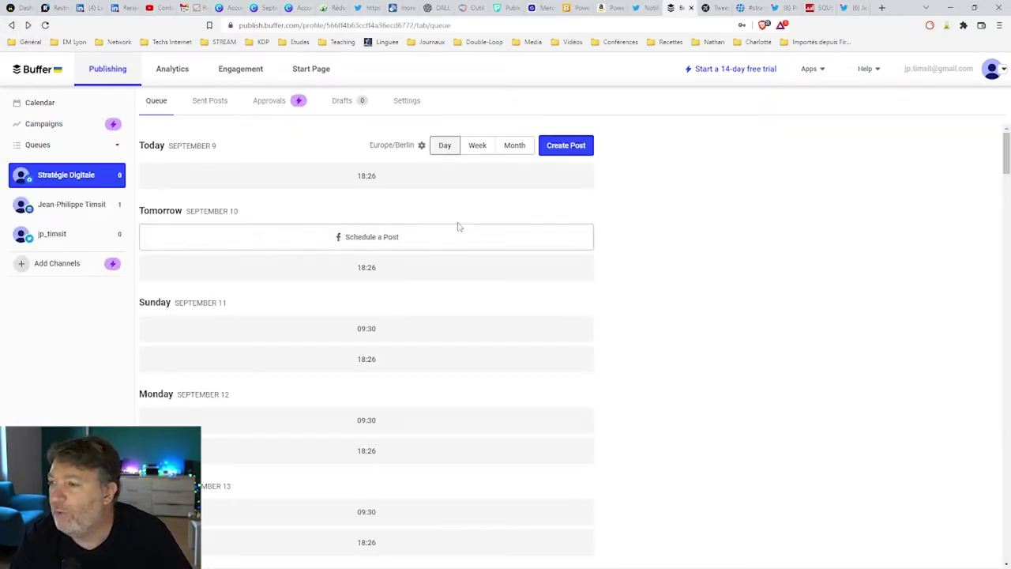
Step: Open the Stratégie Digitale posting schedule and add an every-day 09:52 posting time three times
click(421, 145)
click(398, 288)
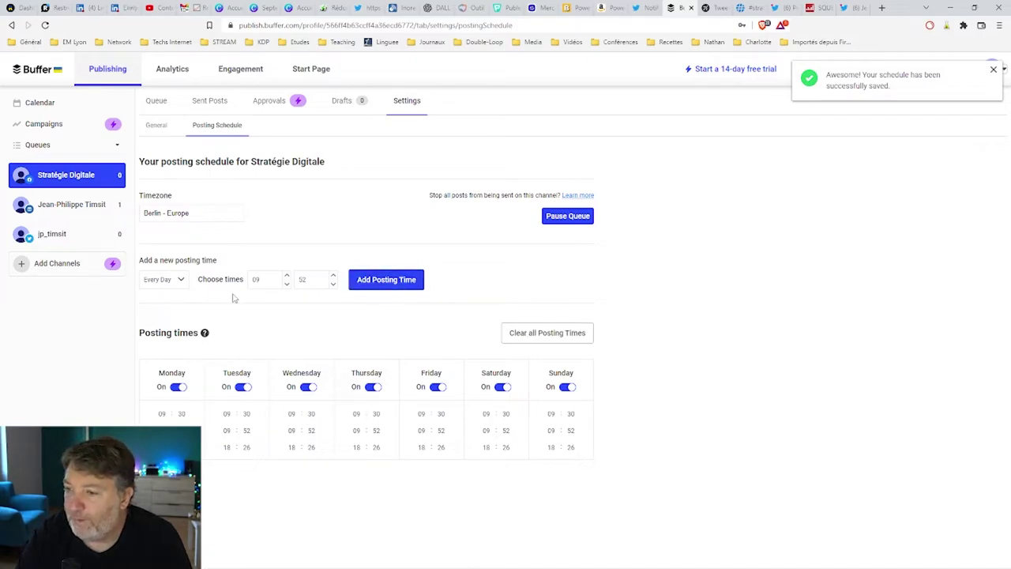
double_click(385, 288)
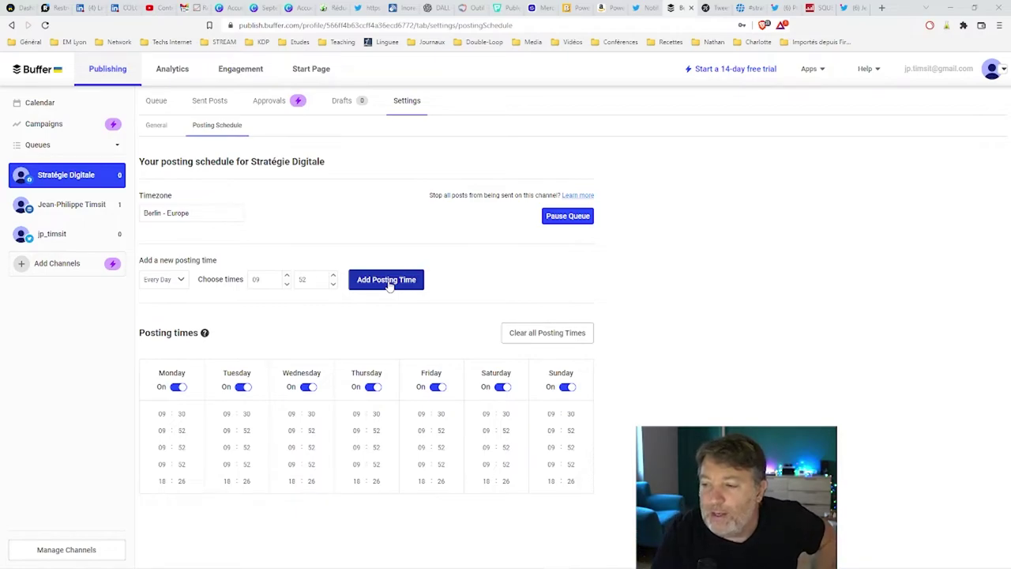
Step: Remove Monday's 18:26 and 09:52 posting times, and clear all posting times of the channel
mouse_move(189, 415)
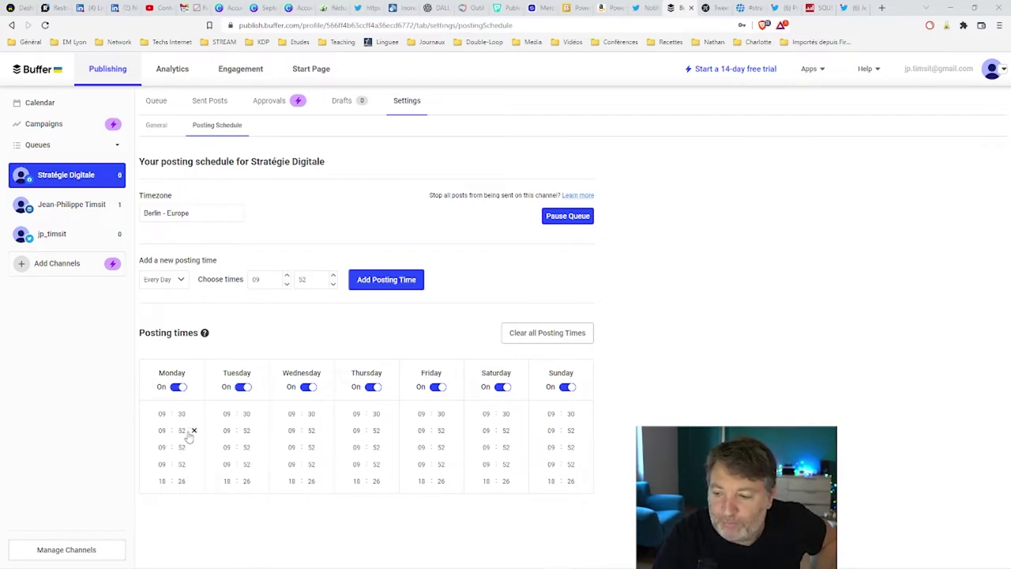
mouse_move(185, 491)
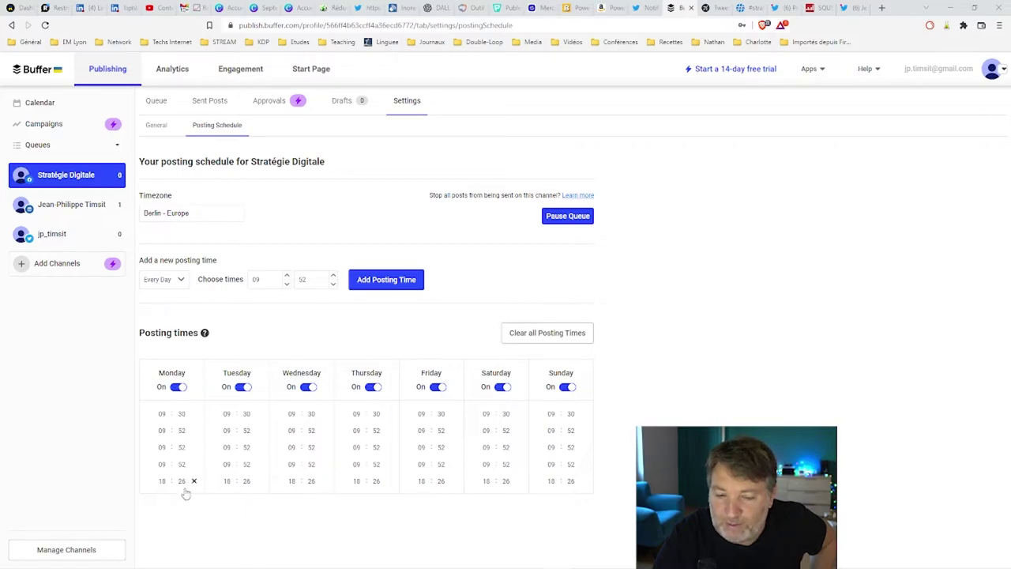
click(193, 480)
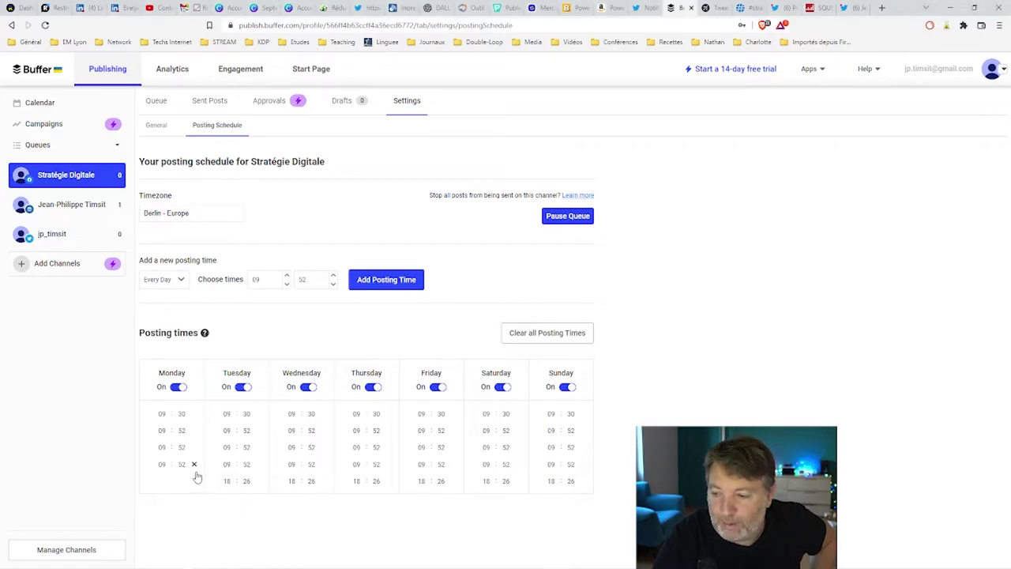
click(194, 464)
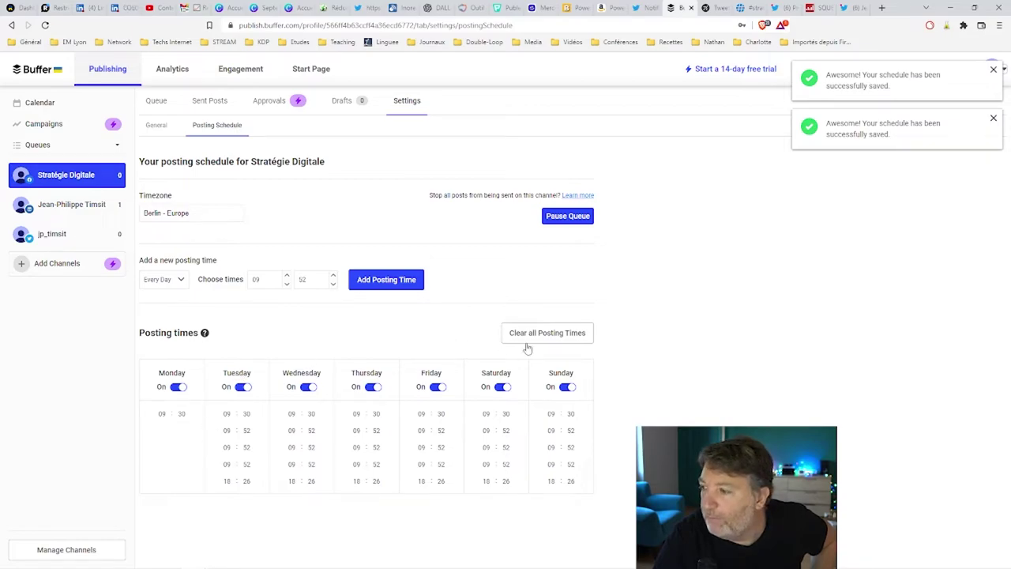
click(559, 335)
click(556, 355)
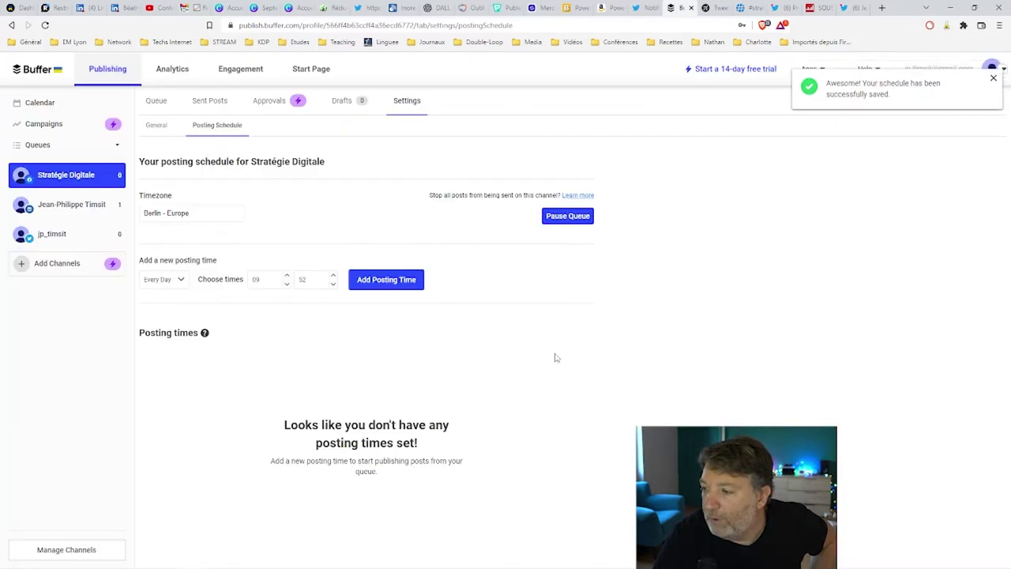
Step: Add the every-day 09:52 posting time three more times and clear the whole posting schedule again
click(377, 290)
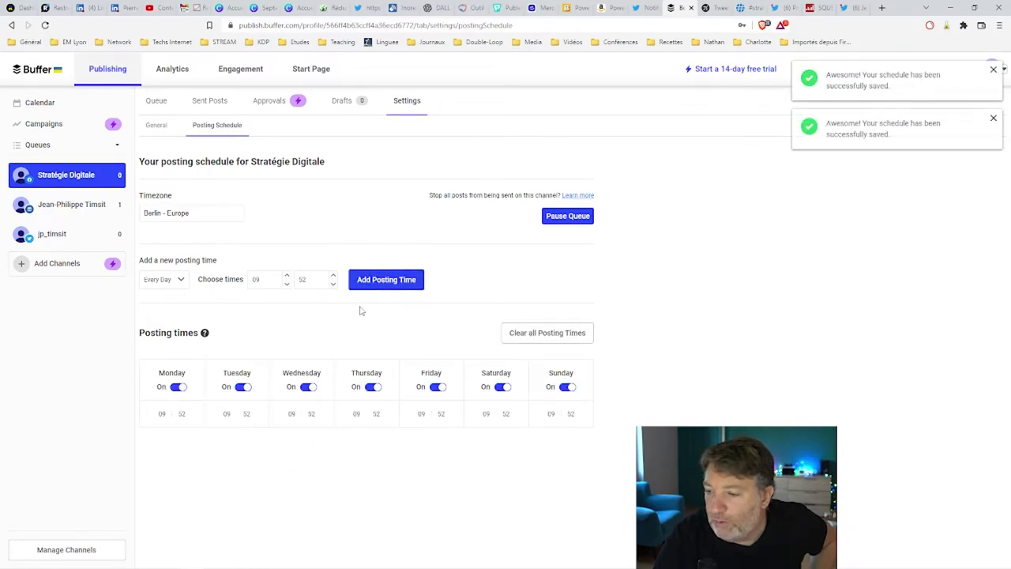
click(383, 283)
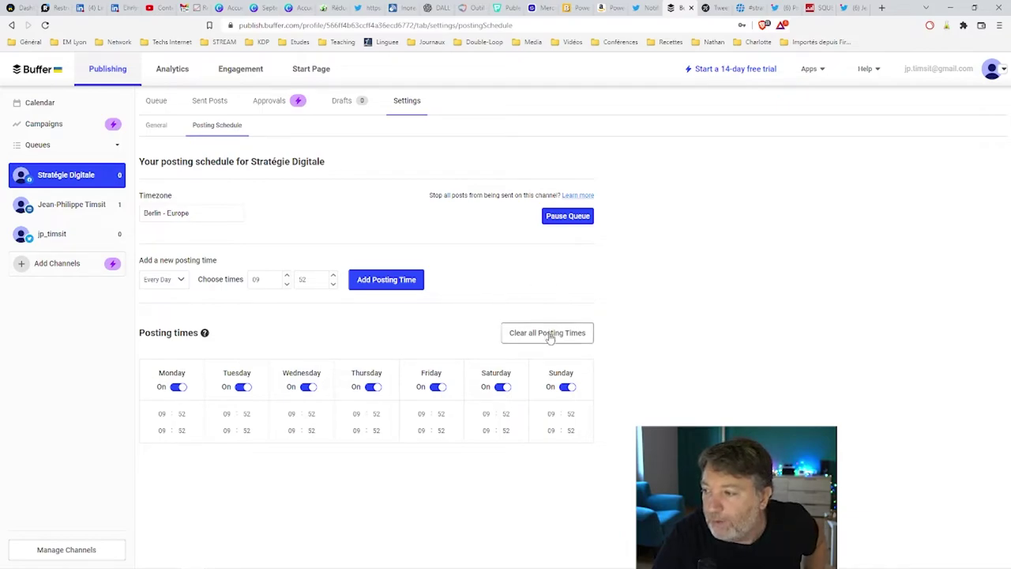
click(399, 286)
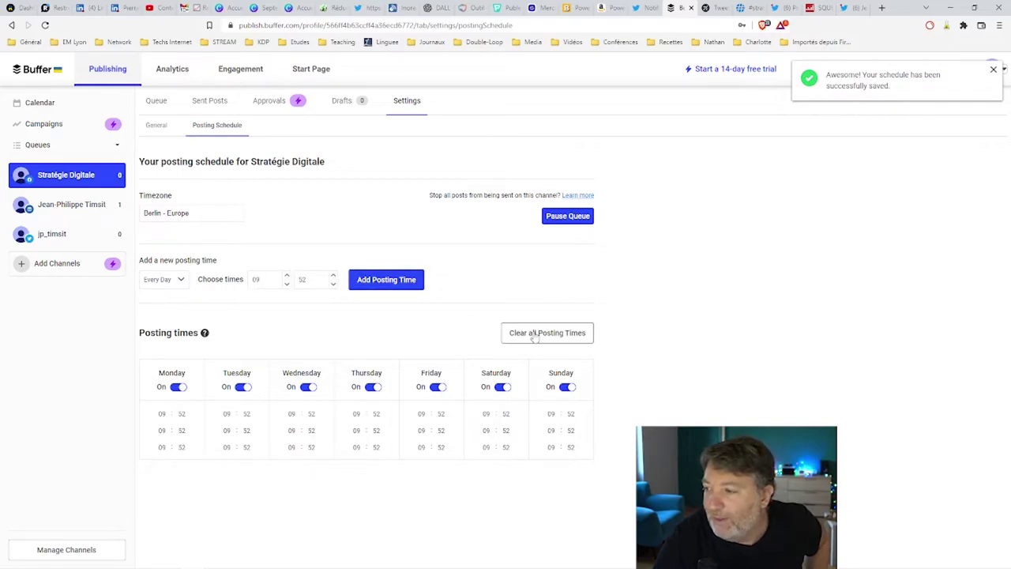
click(531, 333)
click(583, 357)
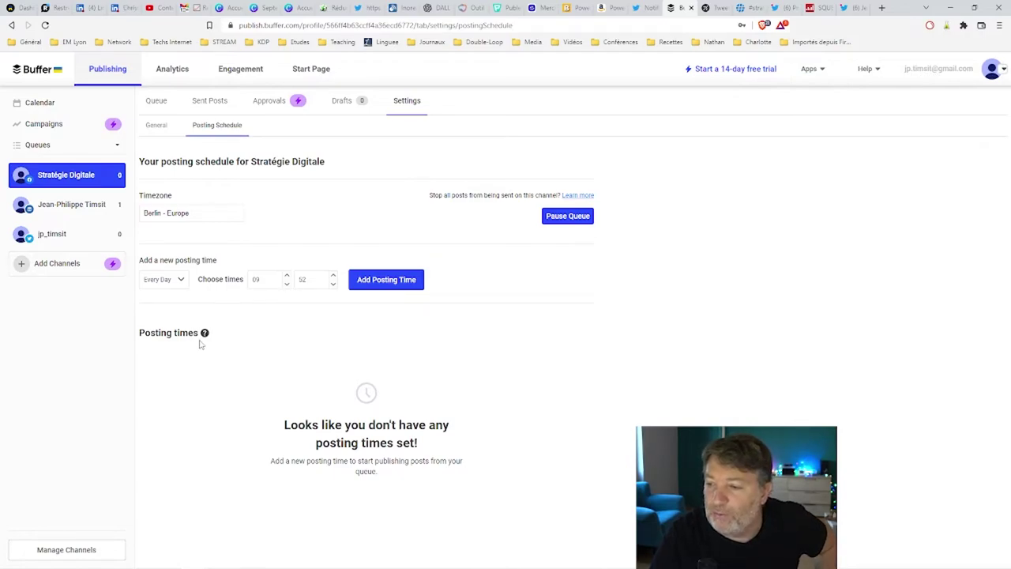
Step: Check the channel's general and posting schedule settings, and return to its queue
mouse_move(206, 334)
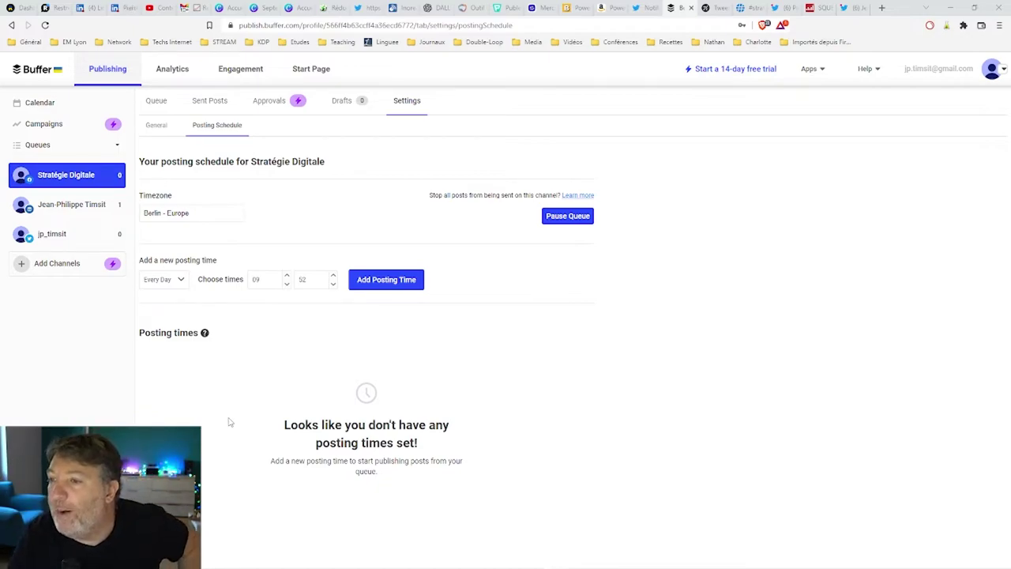
click(161, 129)
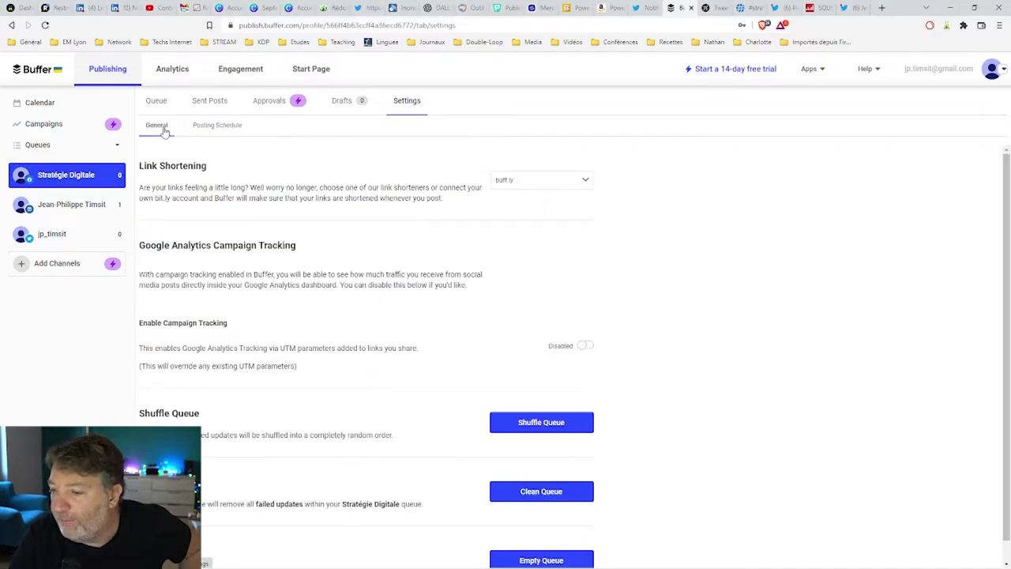
click(225, 128)
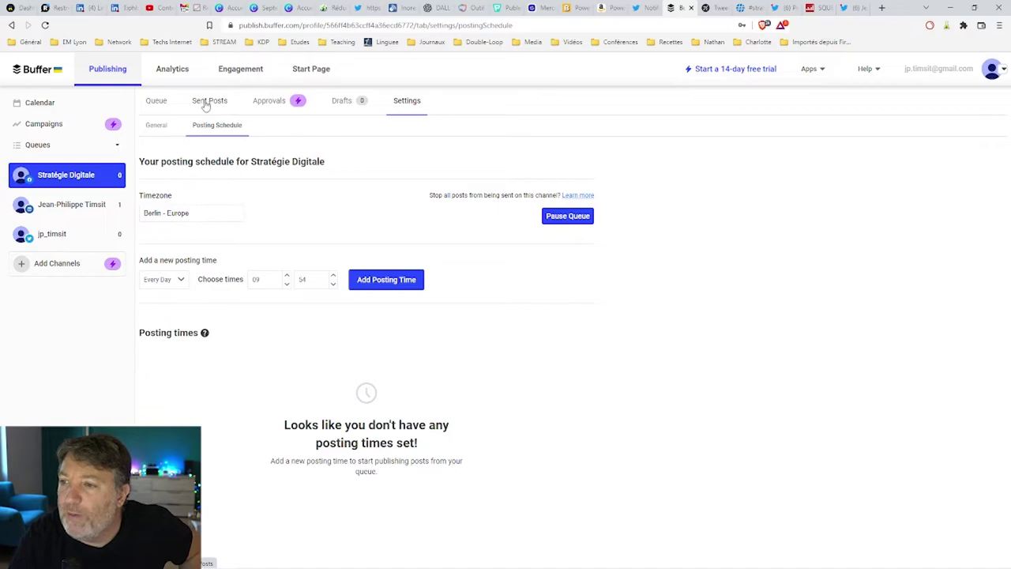
click(159, 104)
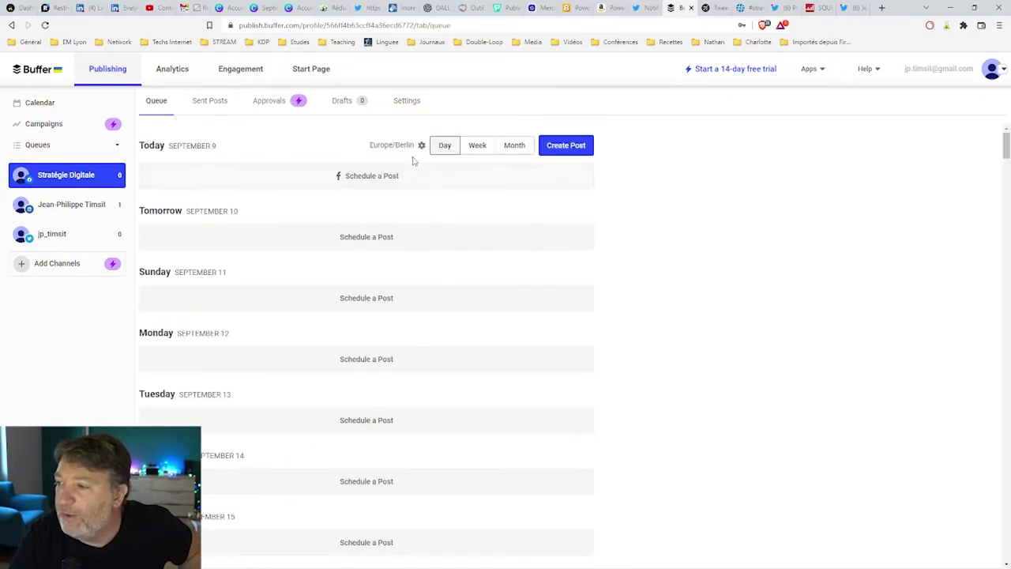
Step: View Buffer's Analytics section followed by its Engagement section
click(175, 71)
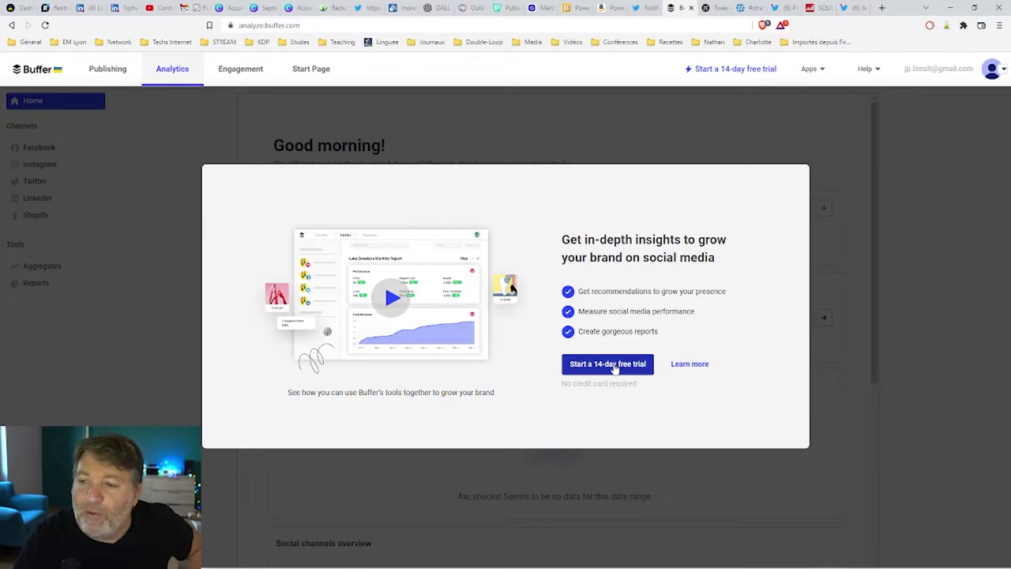
click(239, 72)
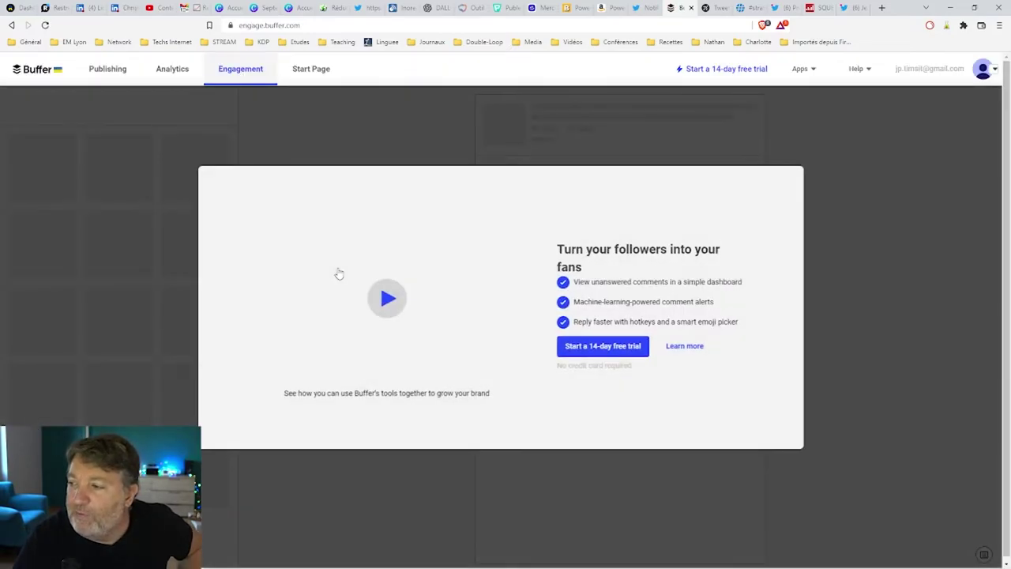
Step: Return to Buffer's Publishing section and look through the available Apps and Help options
click(112, 73)
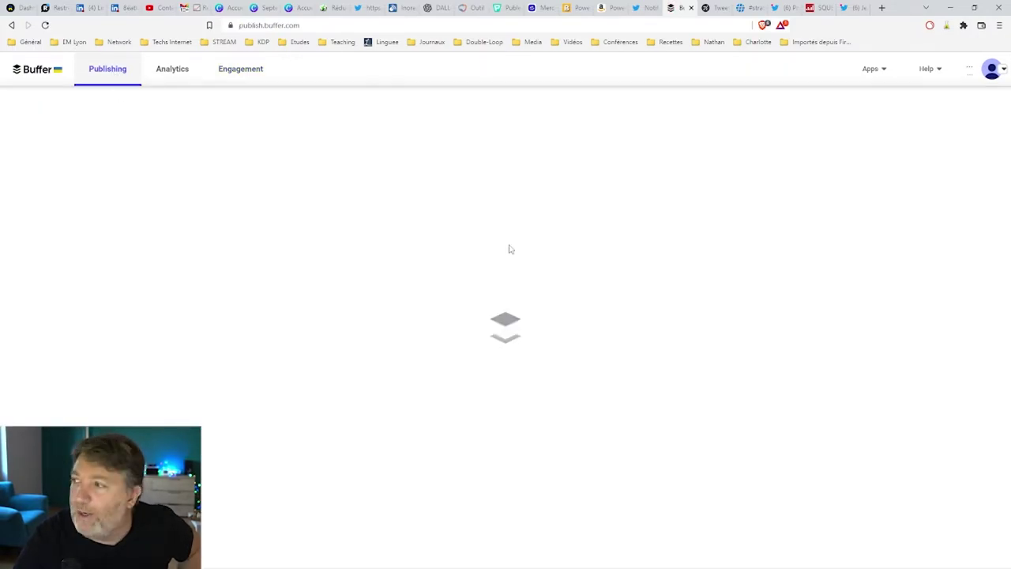
click(814, 71)
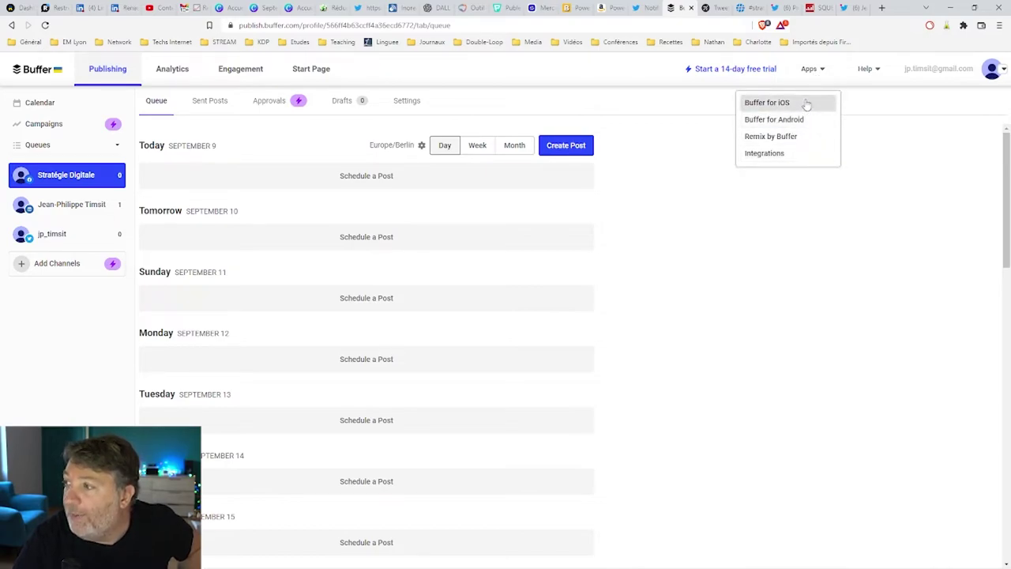
click(798, 203)
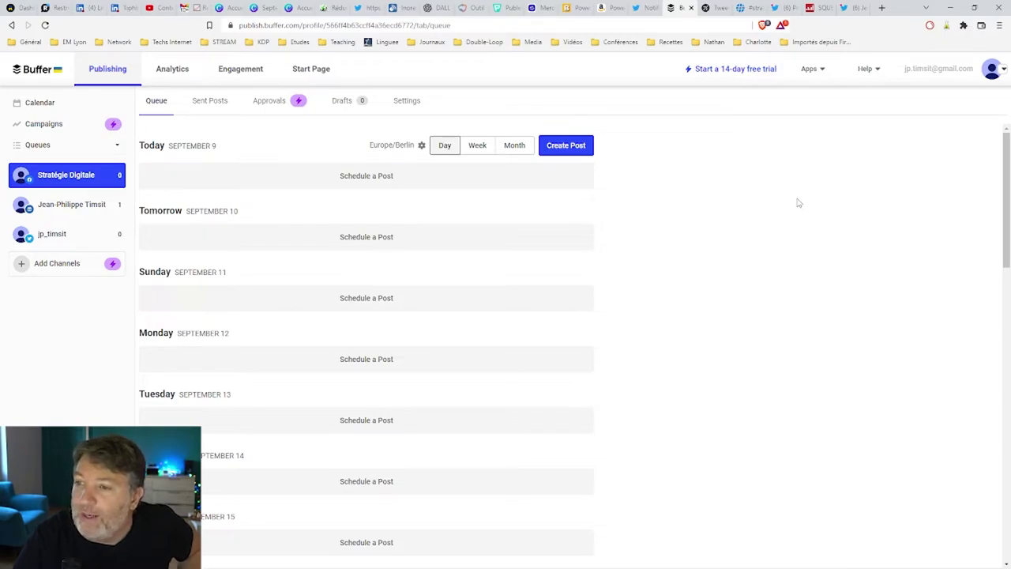
click(875, 71)
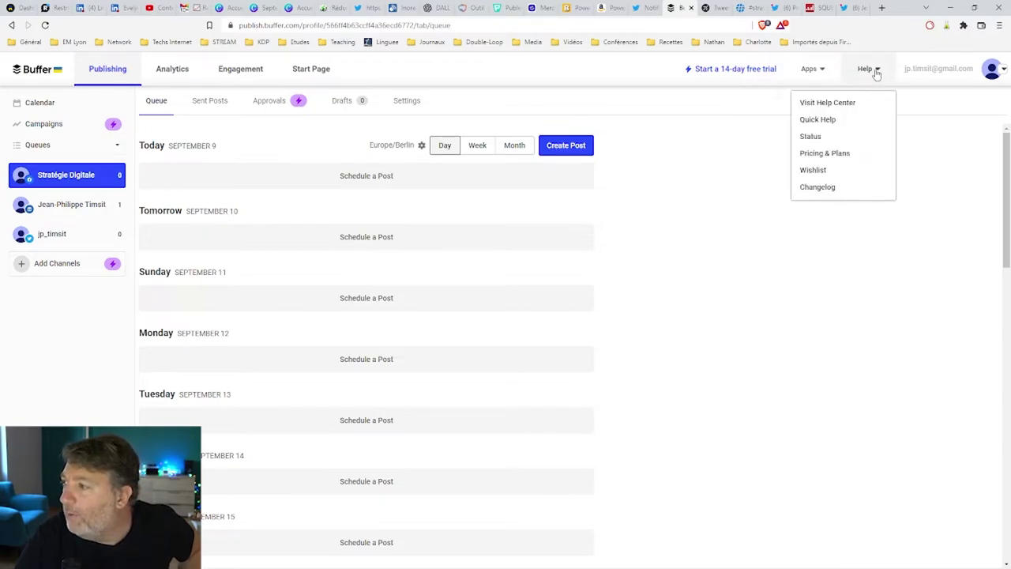
Step: Search the web for "buffer image" in a new tab and open Pablo by Buffer to view its introductory tips
click(881, 8)
text(buffer)
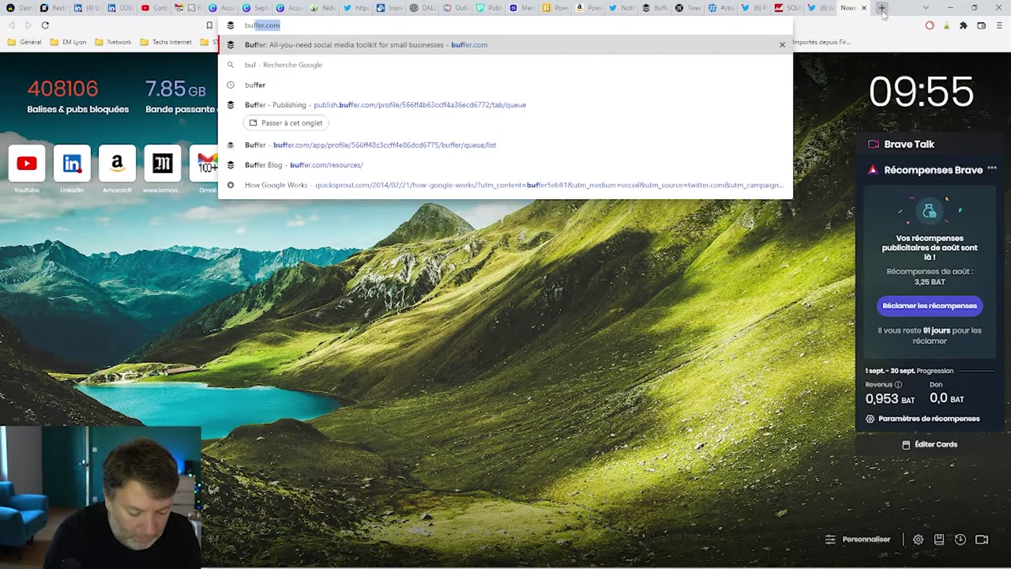
text( image&oq=buffer+image&aqs=chrome..69i57.2480j0j1&sourceid=chrome&ie=UTF-8)
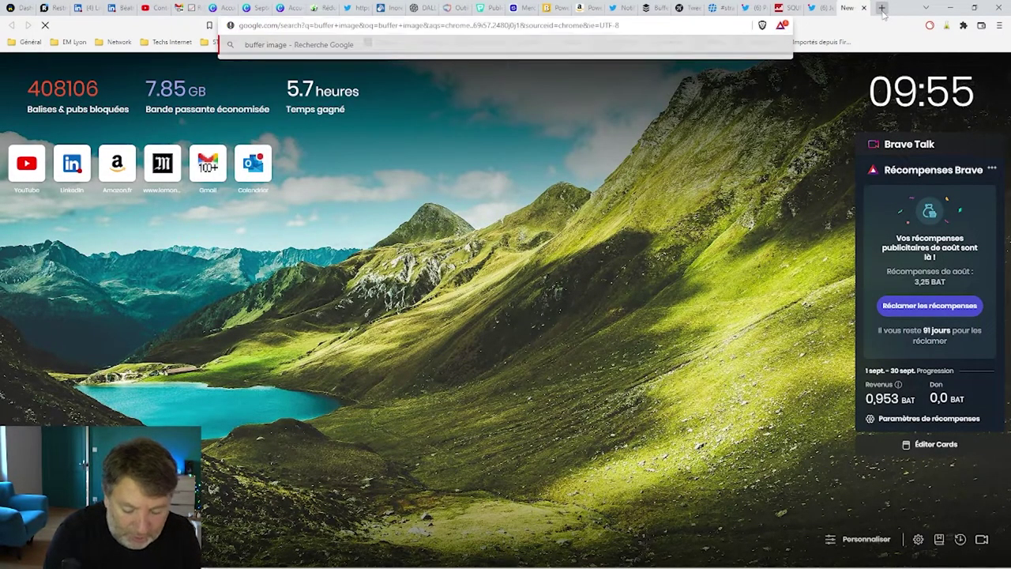
key(Return)
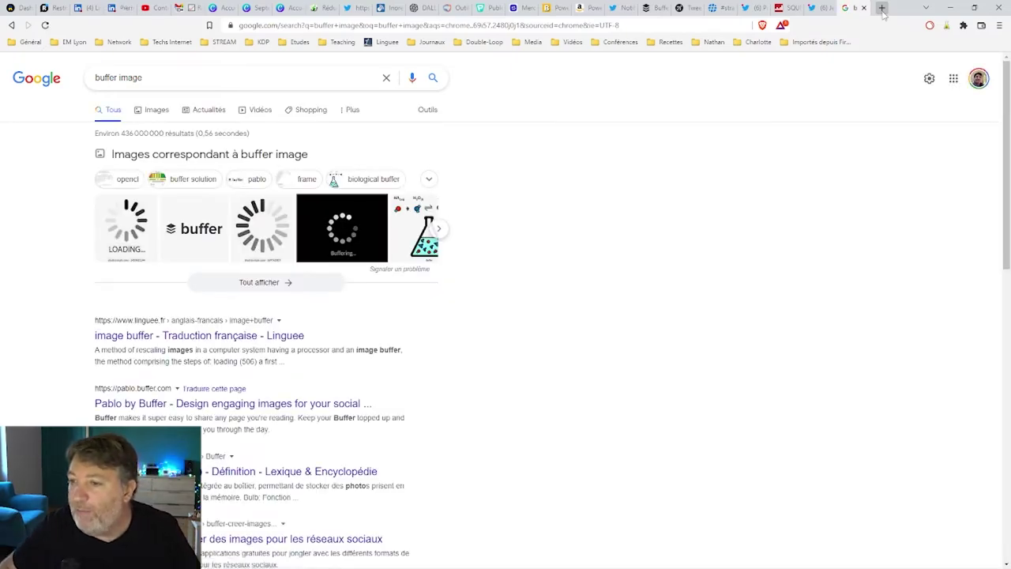
click(210, 406)
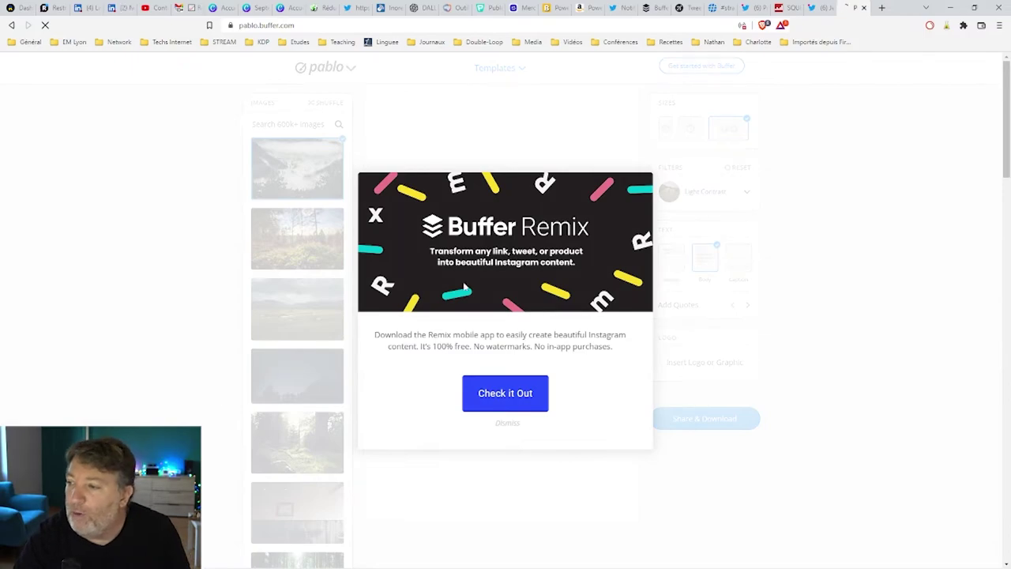
click(535, 391)
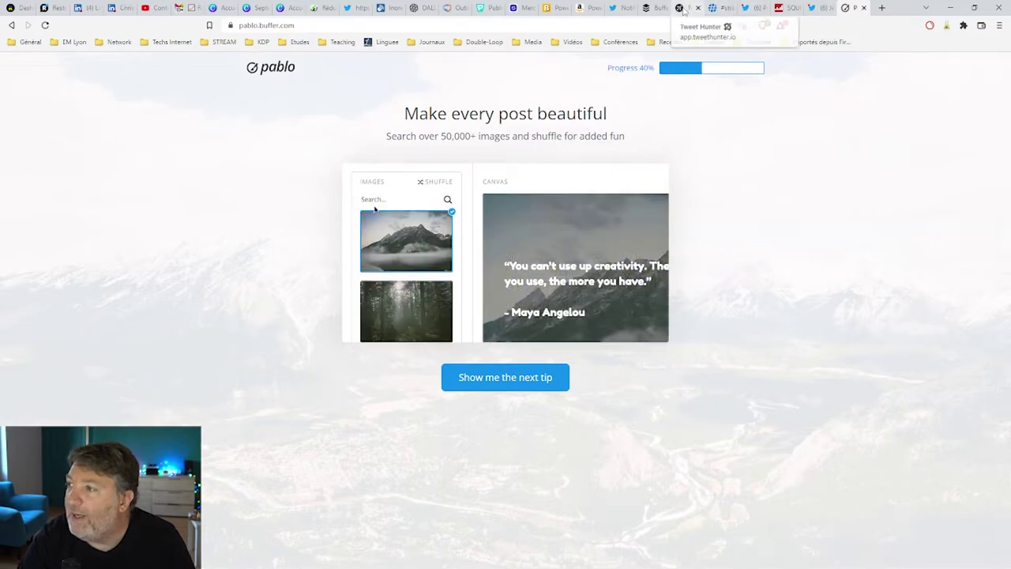
click(659, 10)
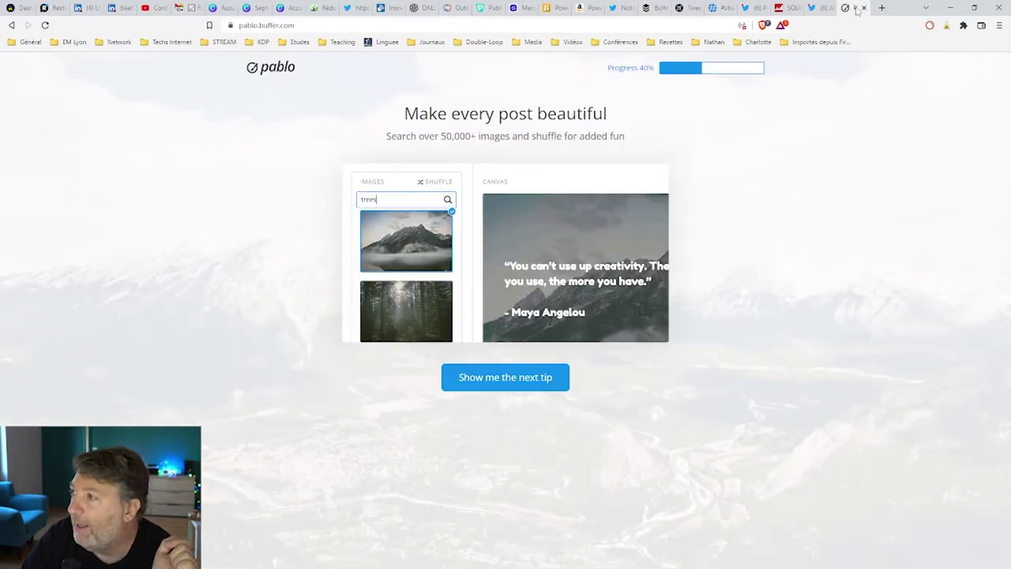
click(852, 8)
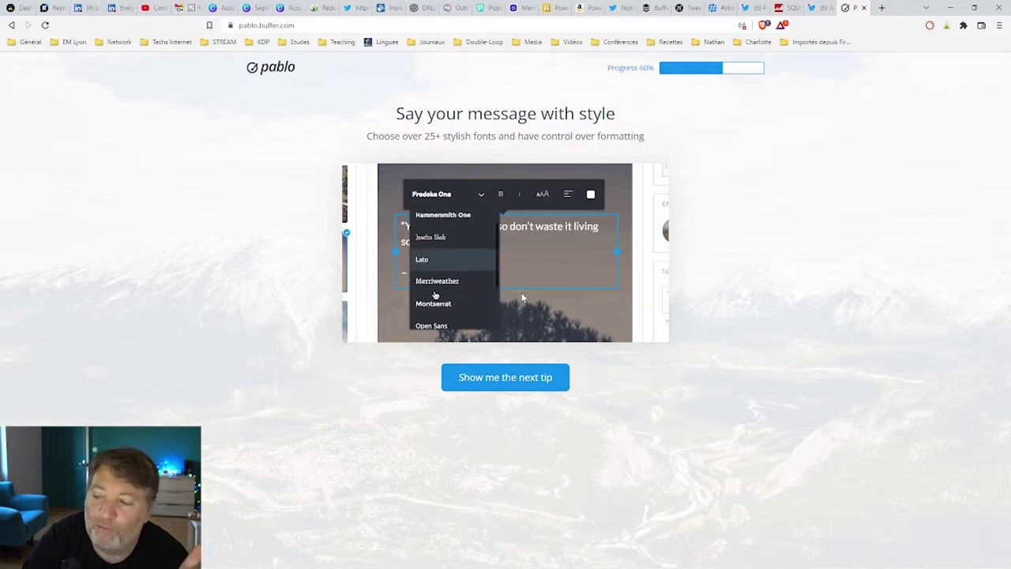
Step: Open pexels.com/fr-fr/ in a new tab, browse its free photos and preview the 40 KPH road sign photo
click(882, 8)
text(pexels.com/fr-fr/)
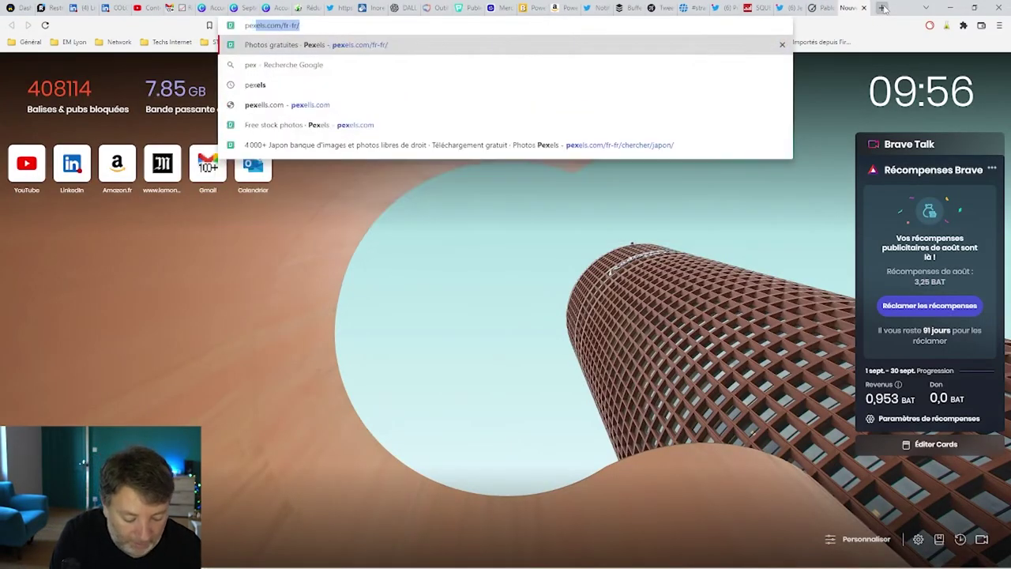
key(Return)
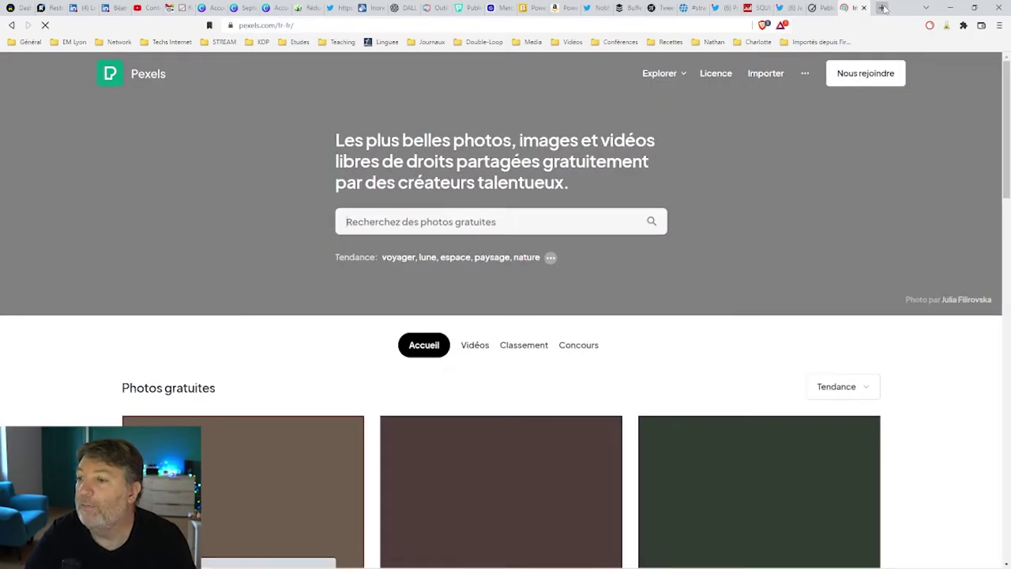
scroll(506, 272, down, 4)
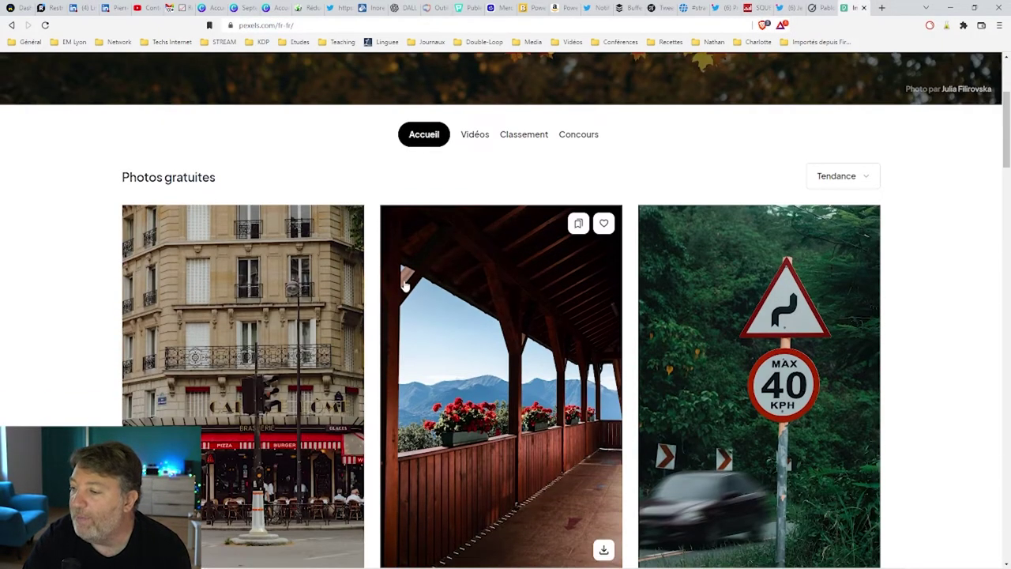
scroll(522, 270, down, 1)
scroll(711, 253, up, 2)
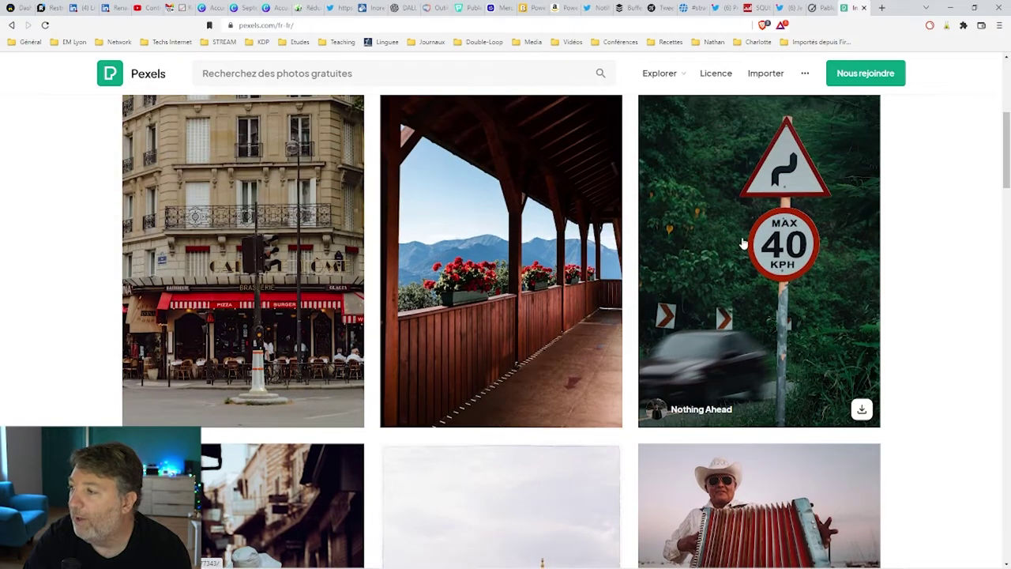
click(745, 244)
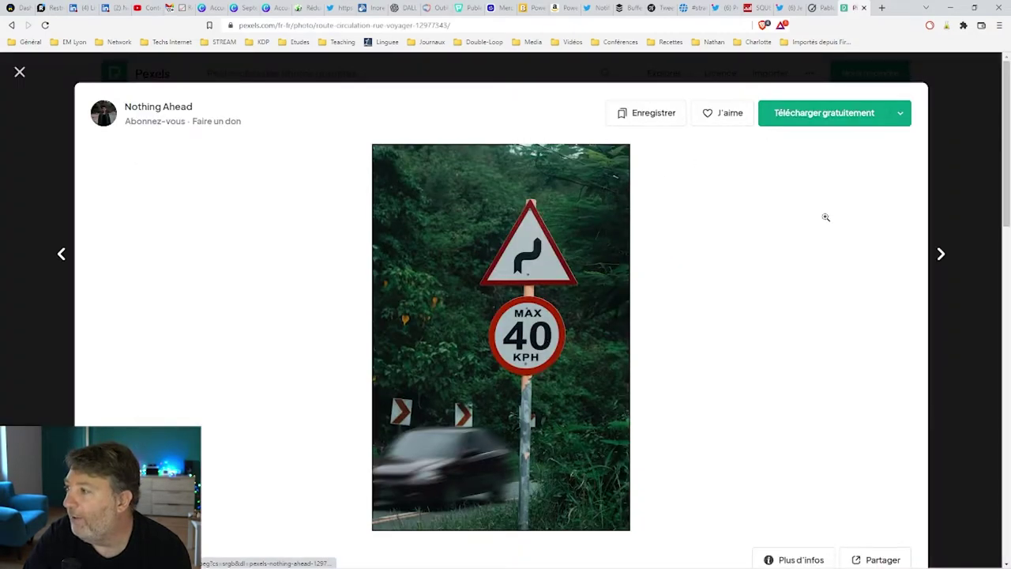
click(955, 172)
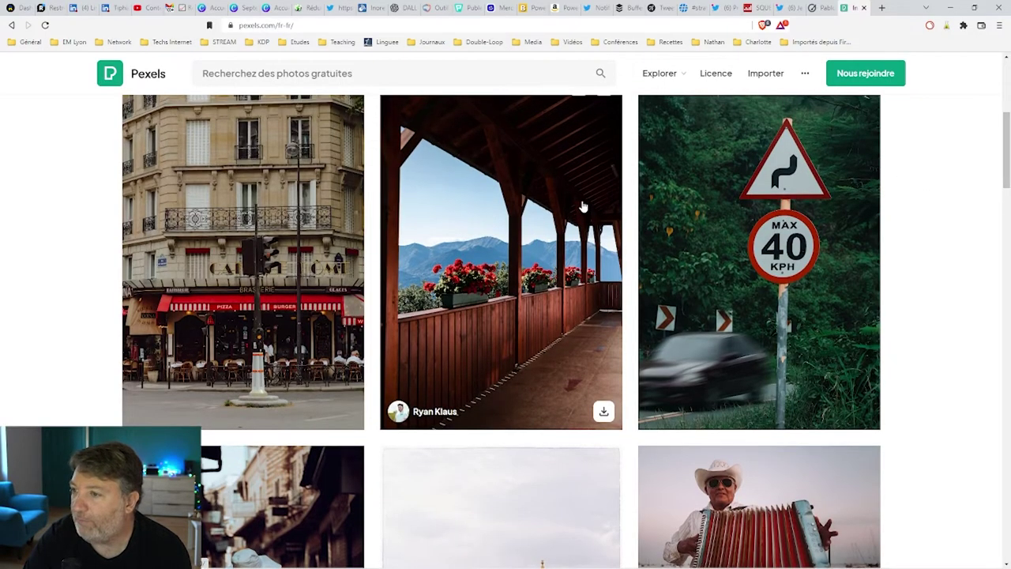
scroll(580, 208, up, 1)
scroll(580, 208, down, 3)
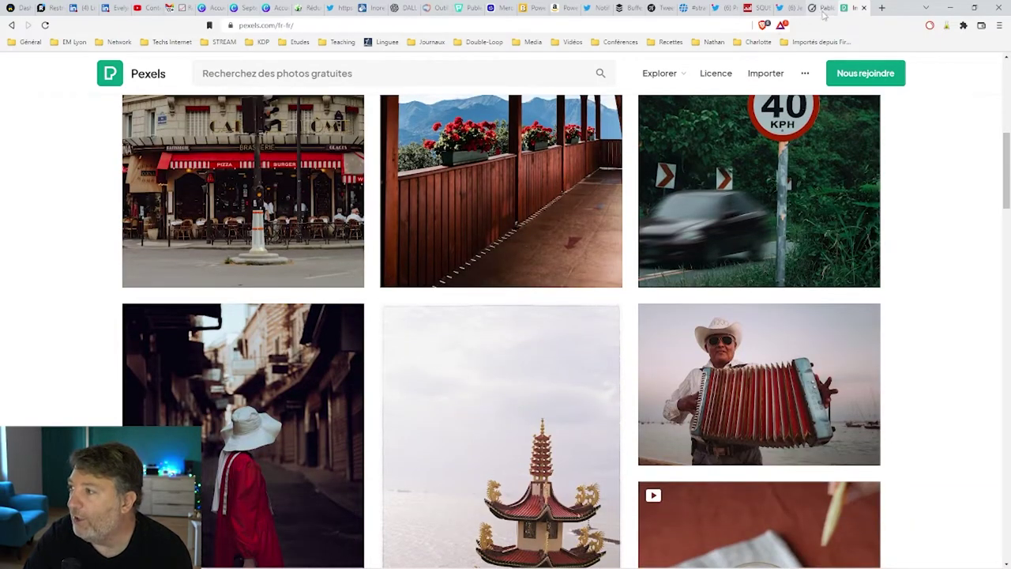
Step: Search Pexels for "wine" and preview the photo of two white wine glasses
click(822, 7)
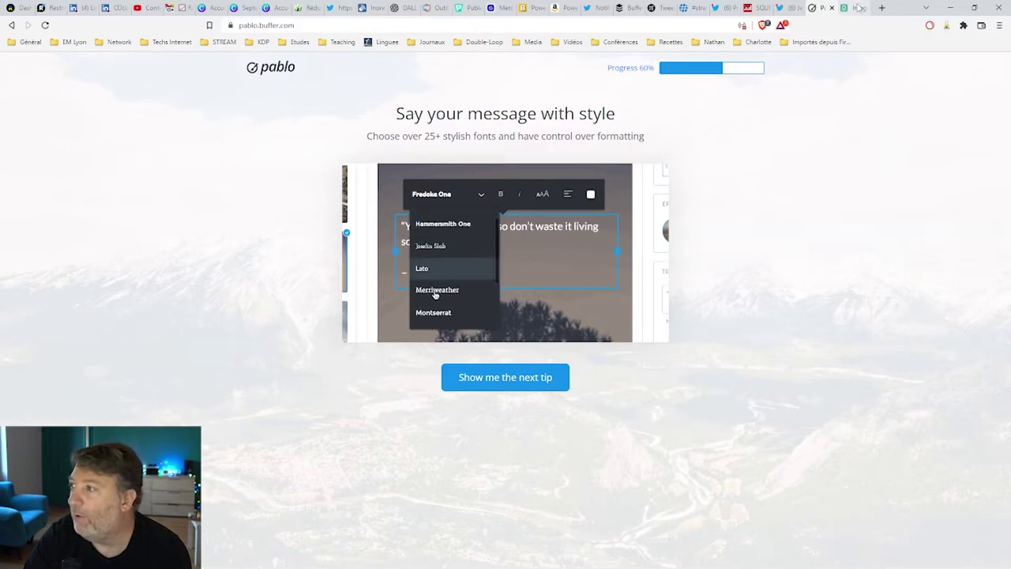
key(ctrl+Tab)
click(322, 76)
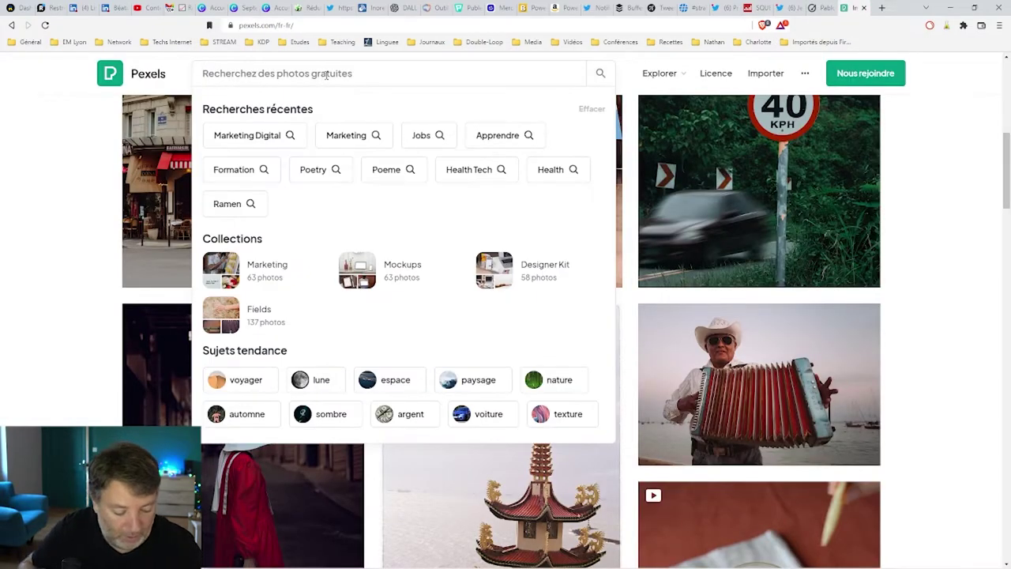
text(wine)
key(Return)
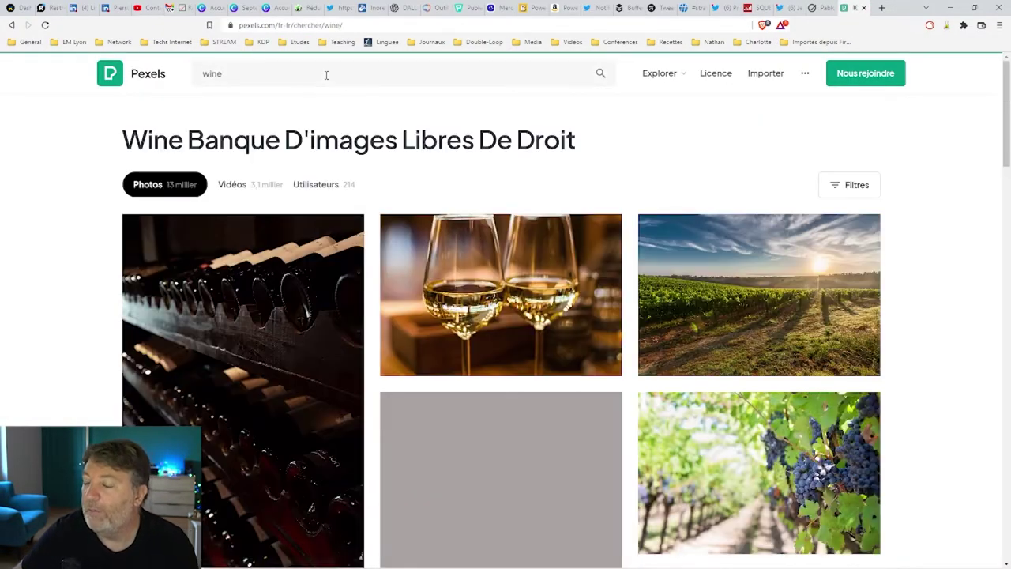
scroll(255, 249, down, 1)
click(457, 238)
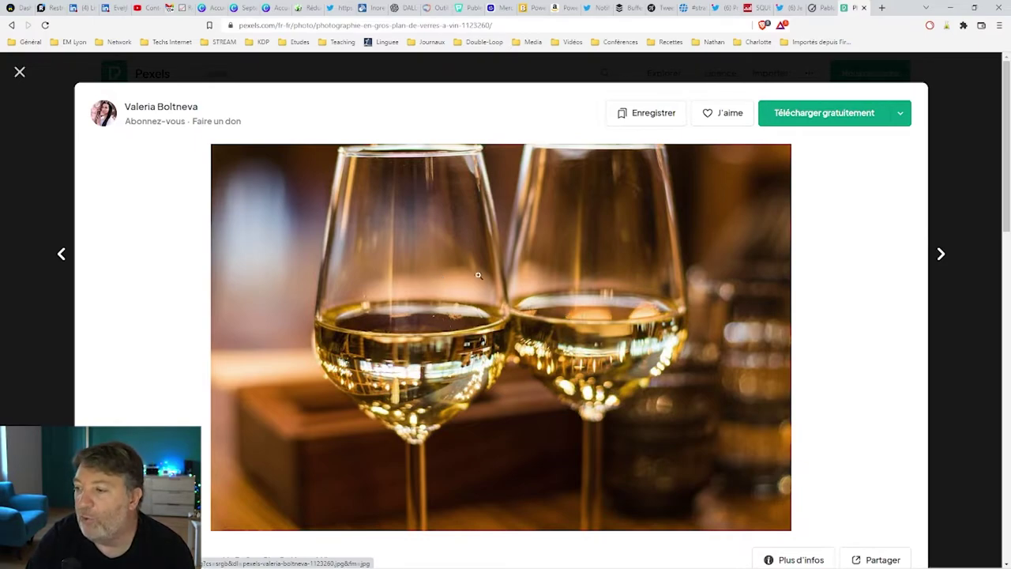
click(964, 115)
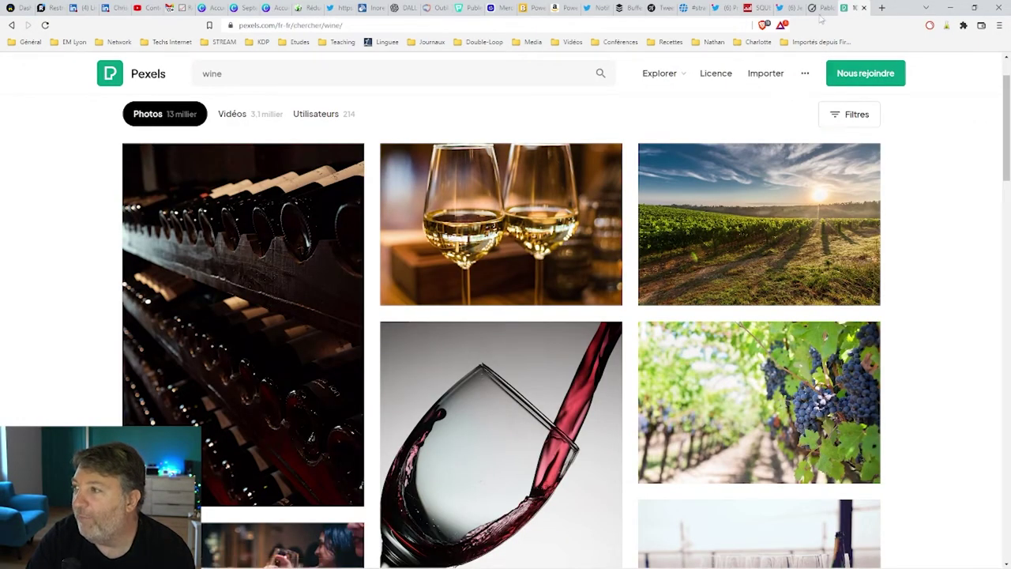
Step: Close the Pablo and Pexels pages
click(822, 8)
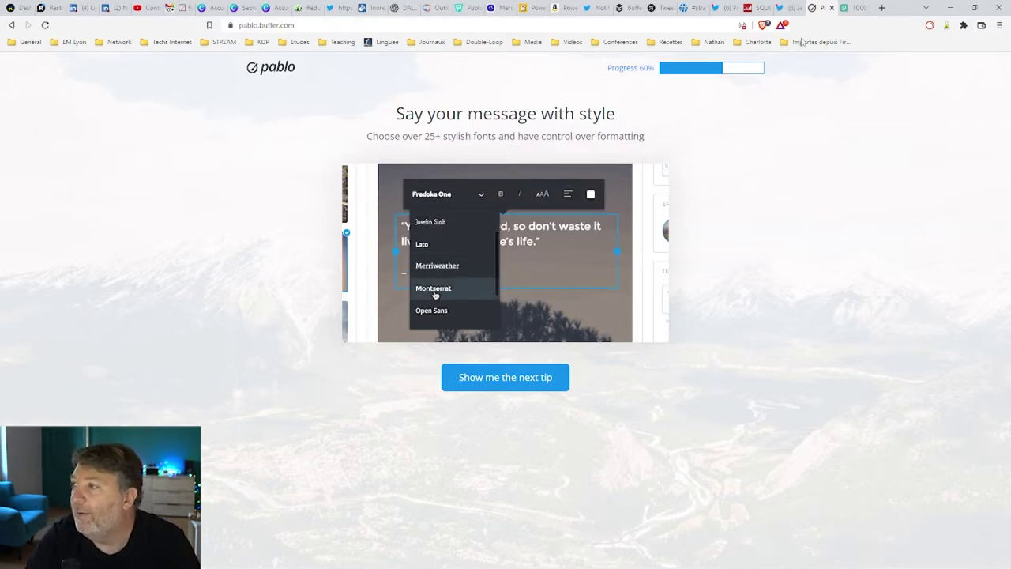
click(831, 7)
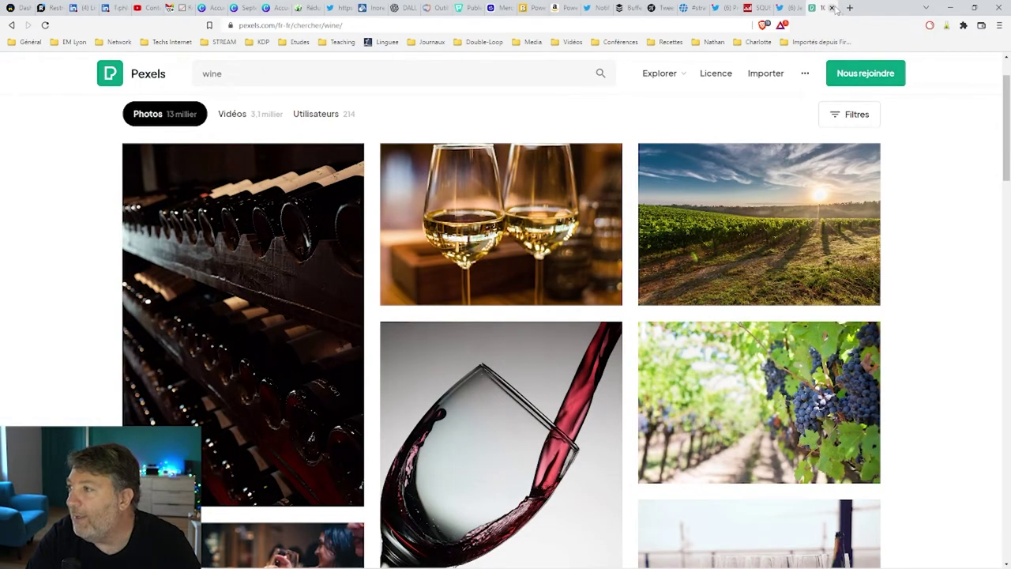
click(831, 8)
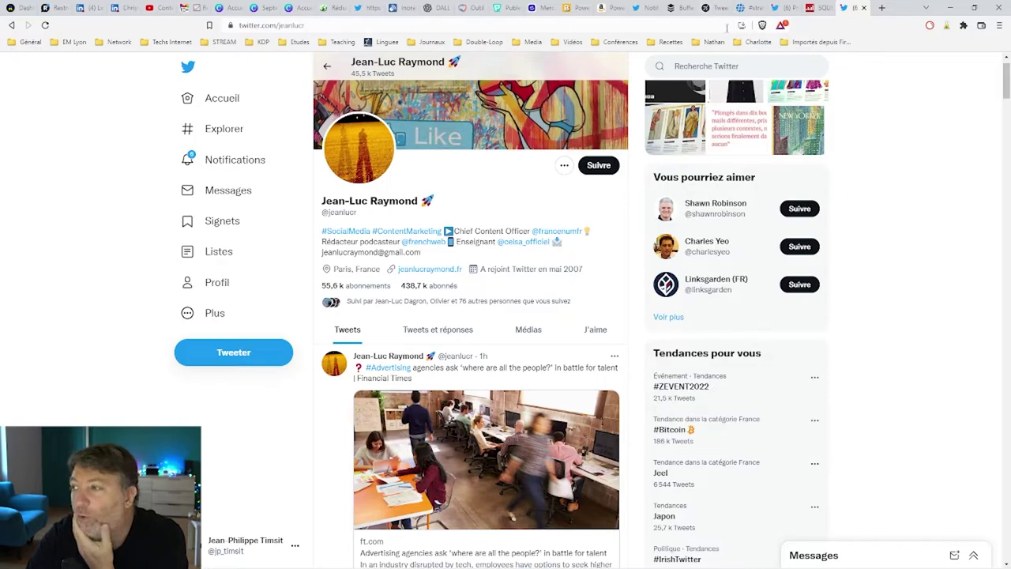
Step: Switch to Tweet Hunter, view its analytics and examine the scheduled tweets and Evergreen slots in My Queue
click(711, 10)
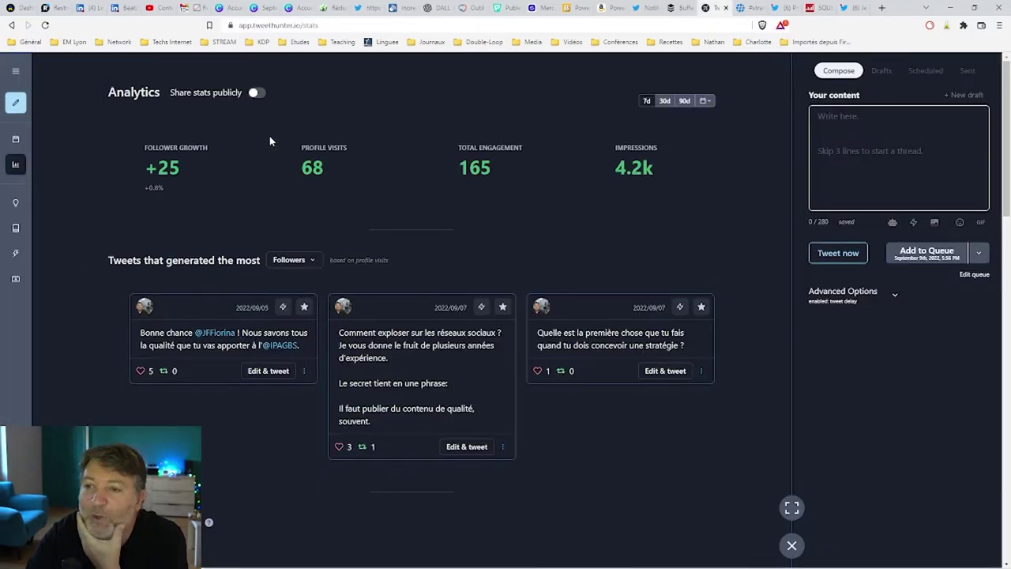
mouse_move(31, 91)
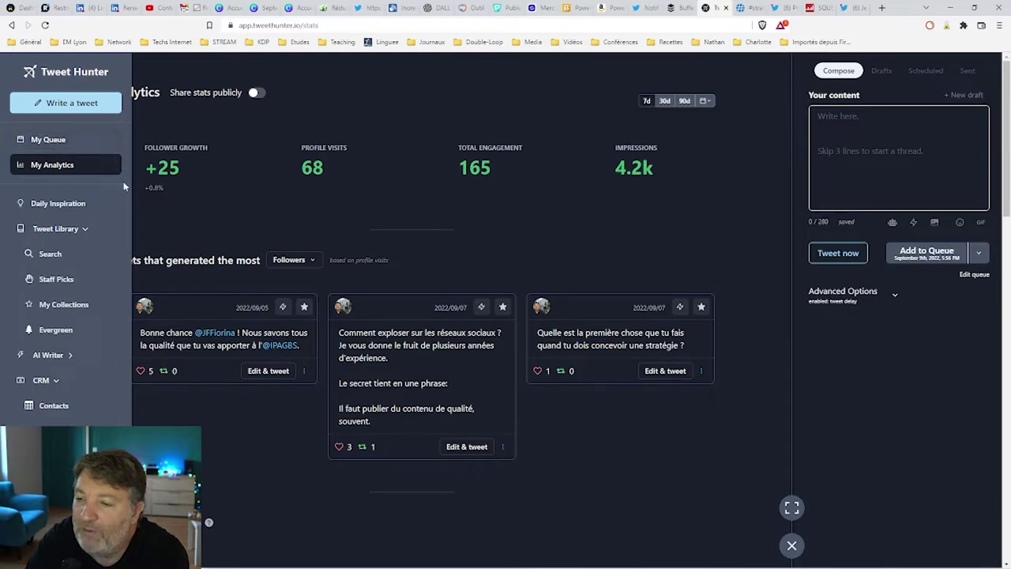
click(85, 140)
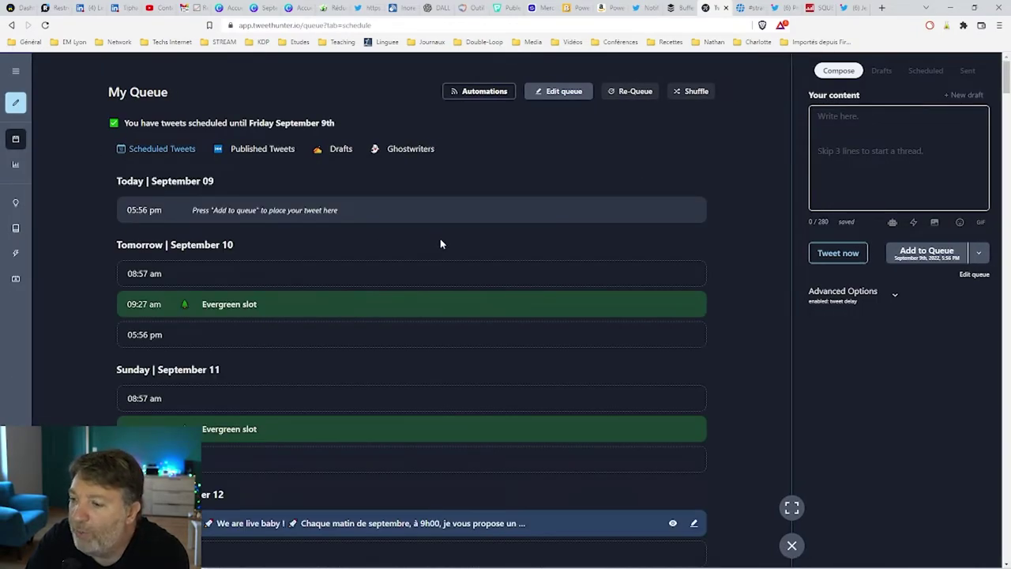
scroll(440, 243, down, 2)
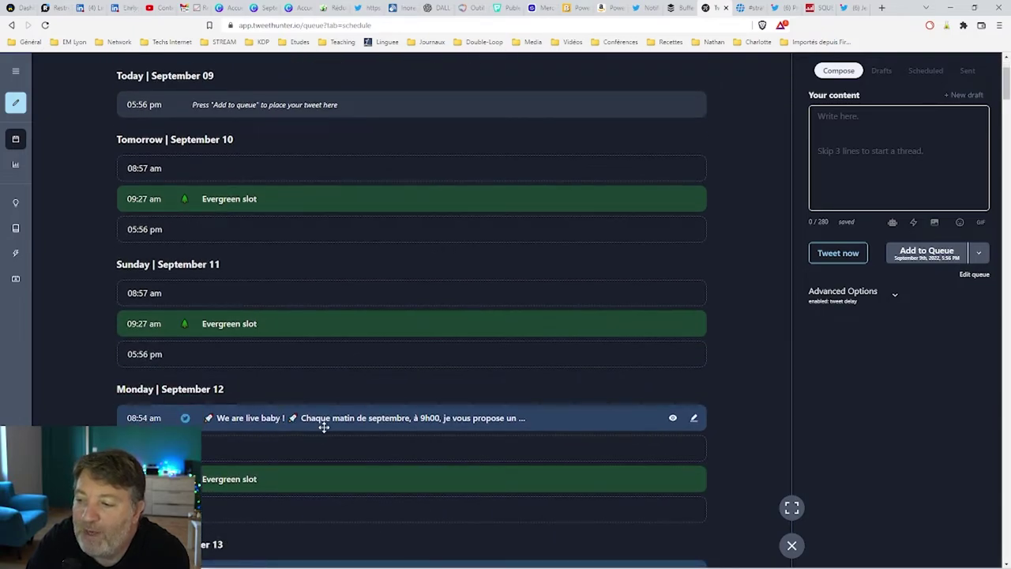
scroll(327, 418, down, 3)
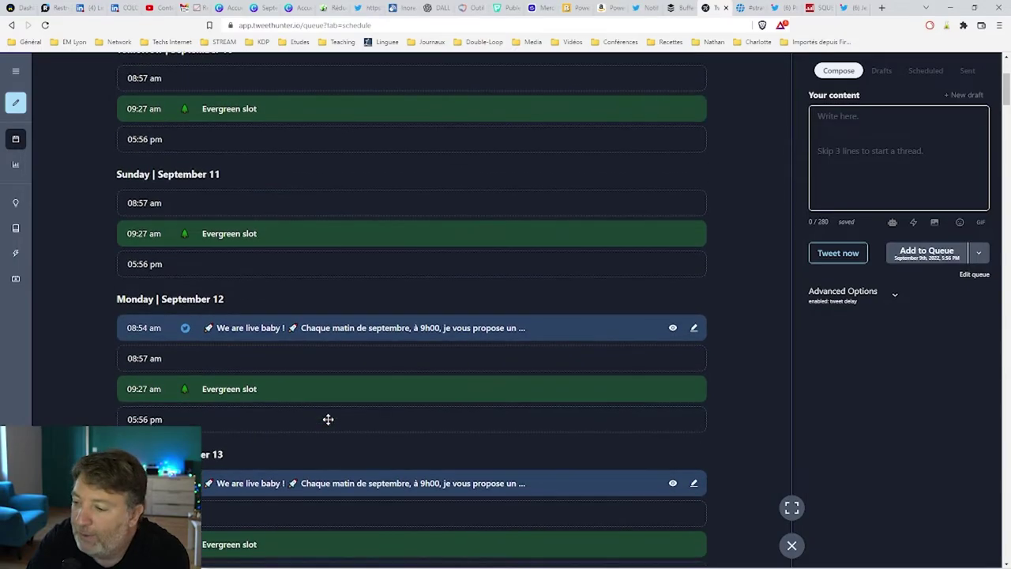
scroll(329, 420, up, 3)
scroll(330, 424, up, 1)
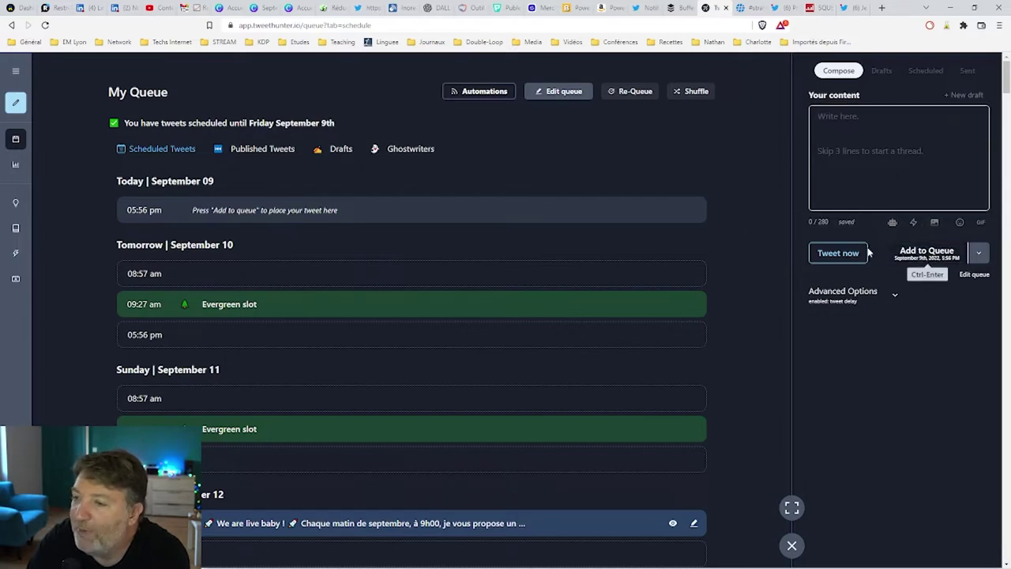
Step: Look through Tweet Hunter's features, including the Tweet Library, AI Writer and CRM sections
mouse_move(35, 112)
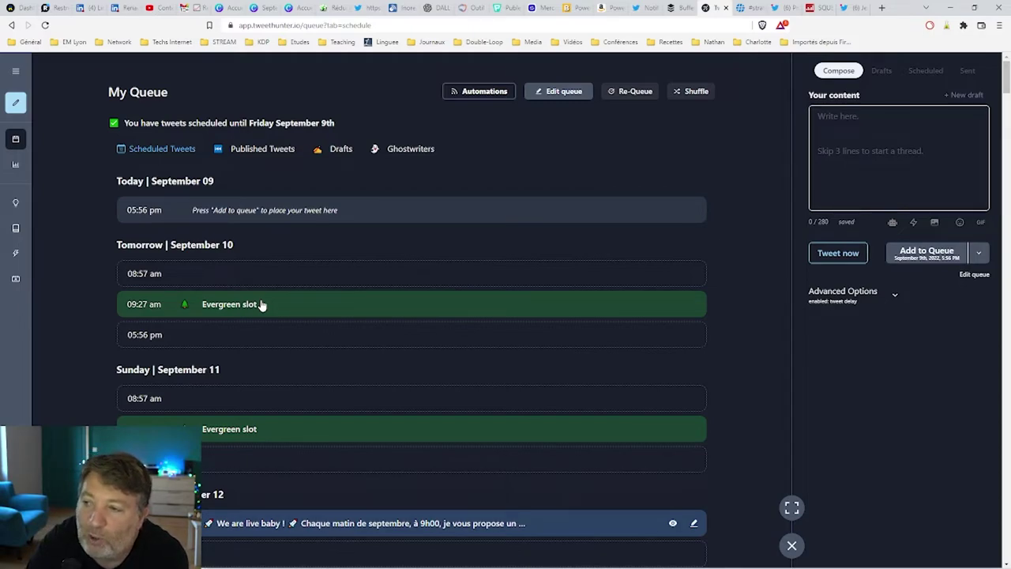
mouse_move(31, 247)
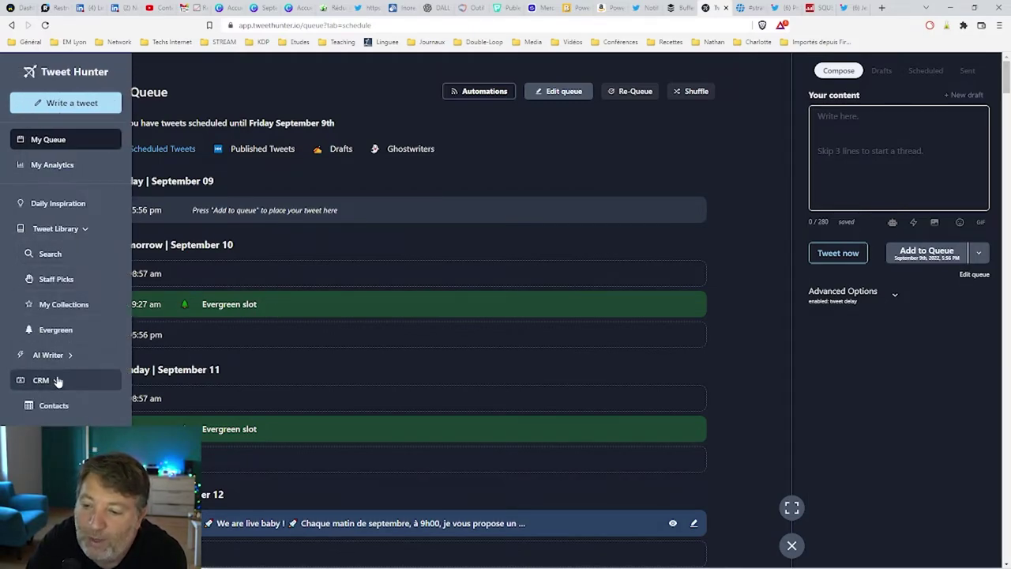
scroll(58, 382, down, 1)
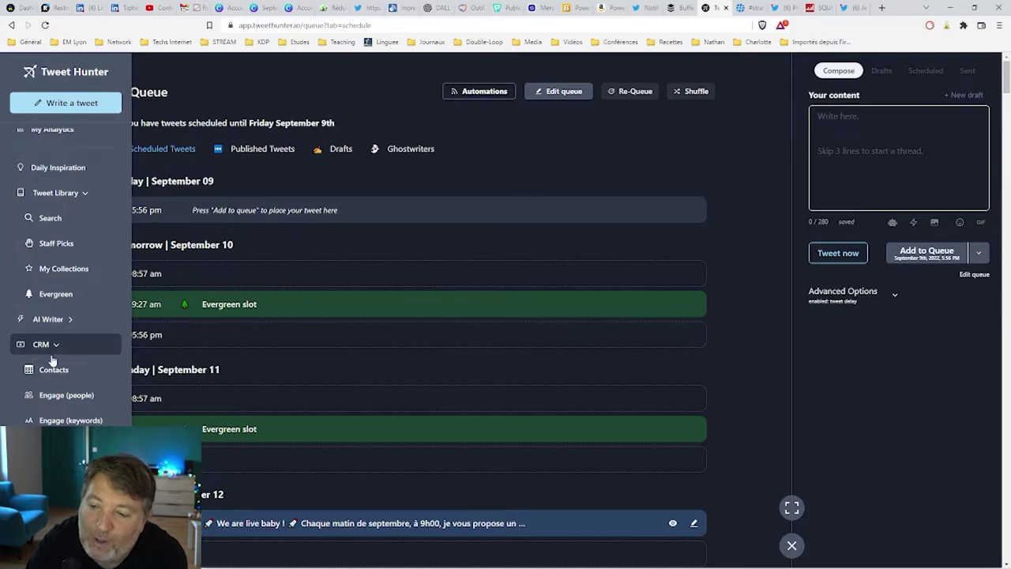